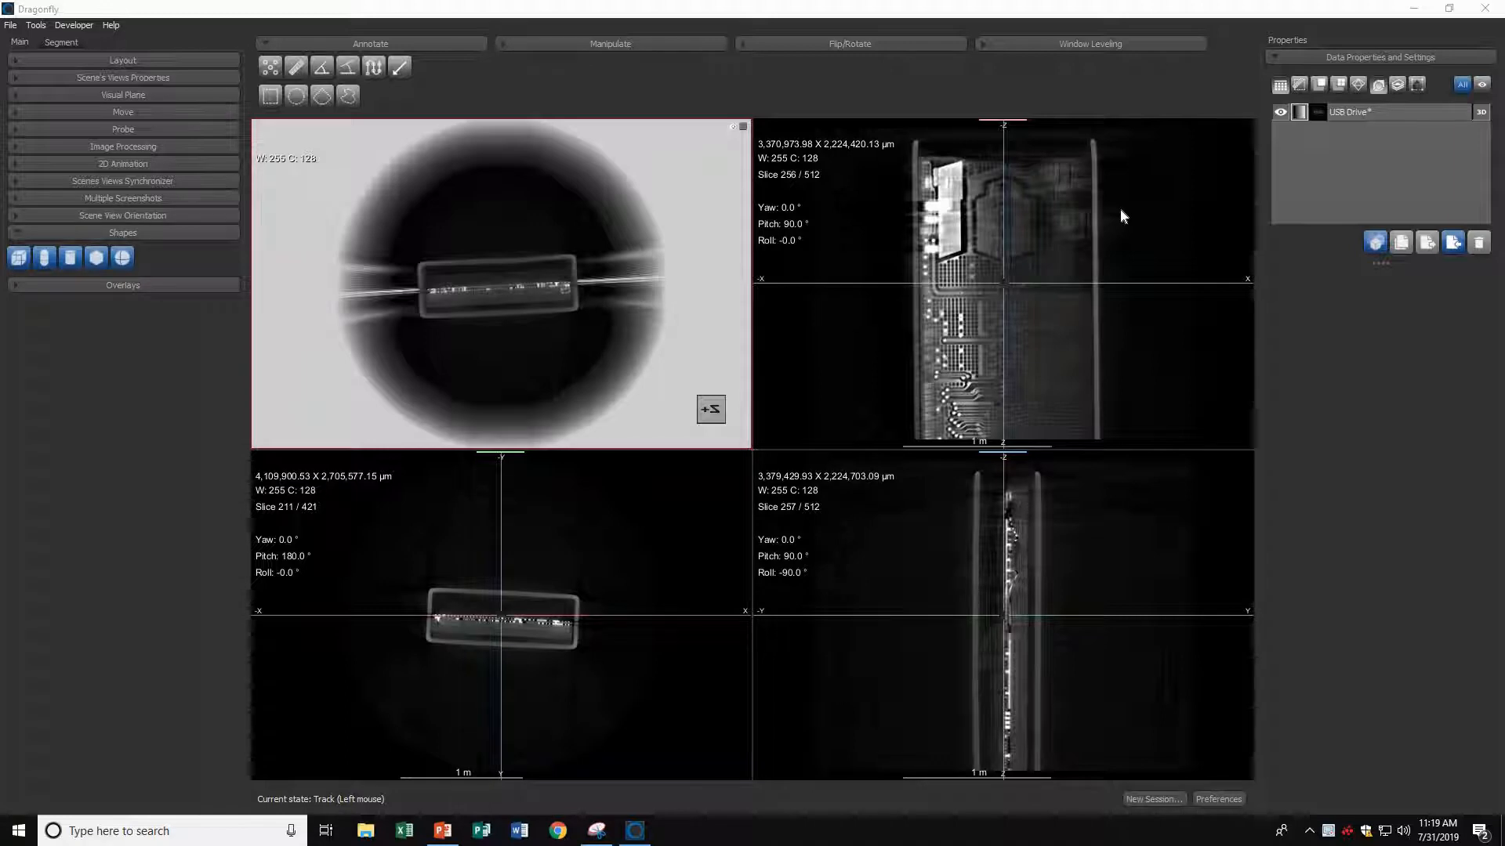
Enlarge the front slice view of the USB drive and place three point markers on the bright solder dots near the board's middle left
double_click(1121, 209)
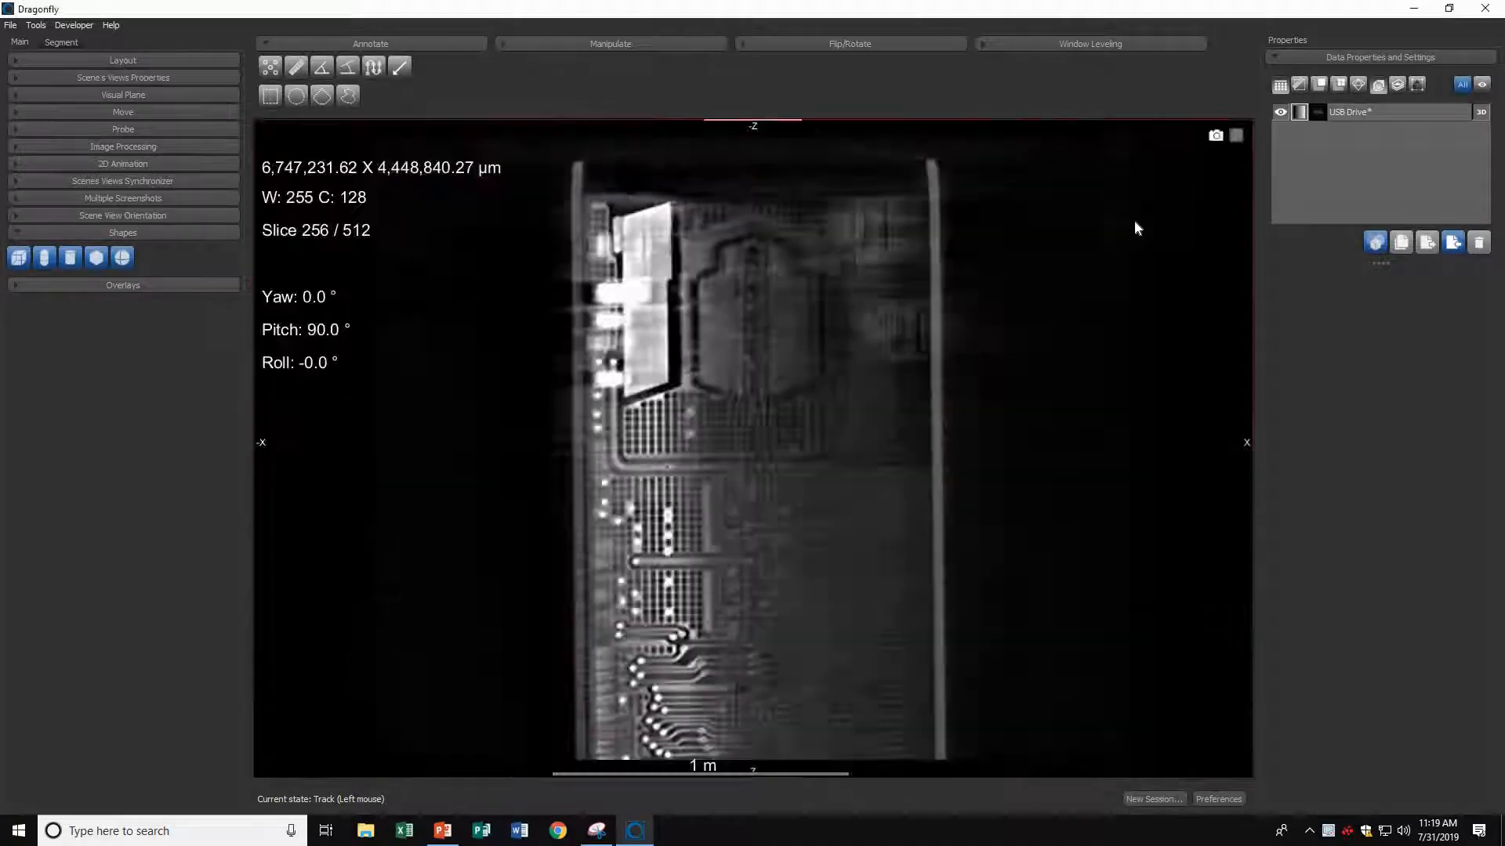
click(270, 67)
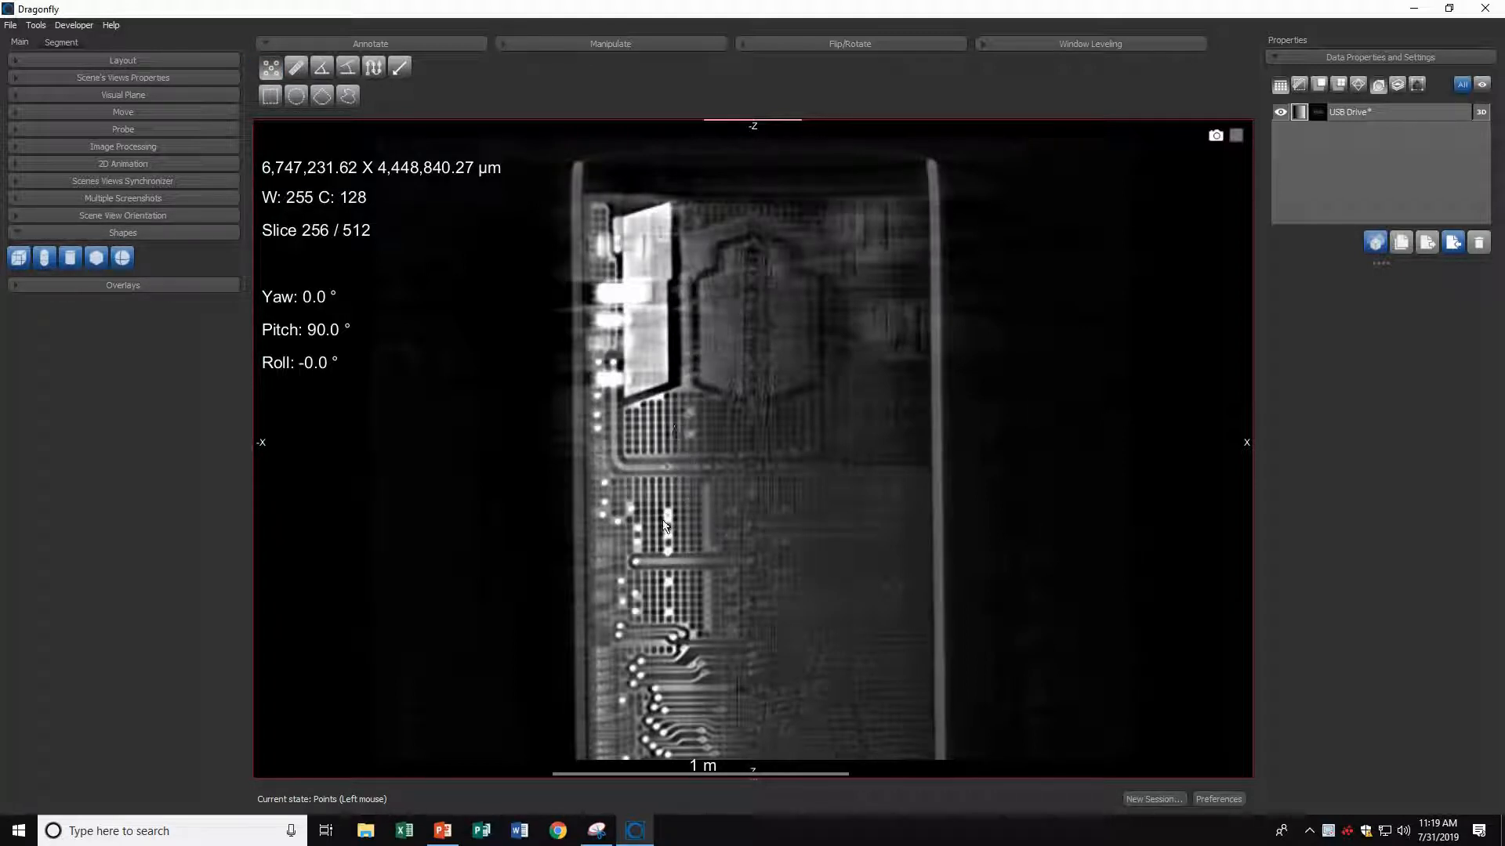
click(667, 551)
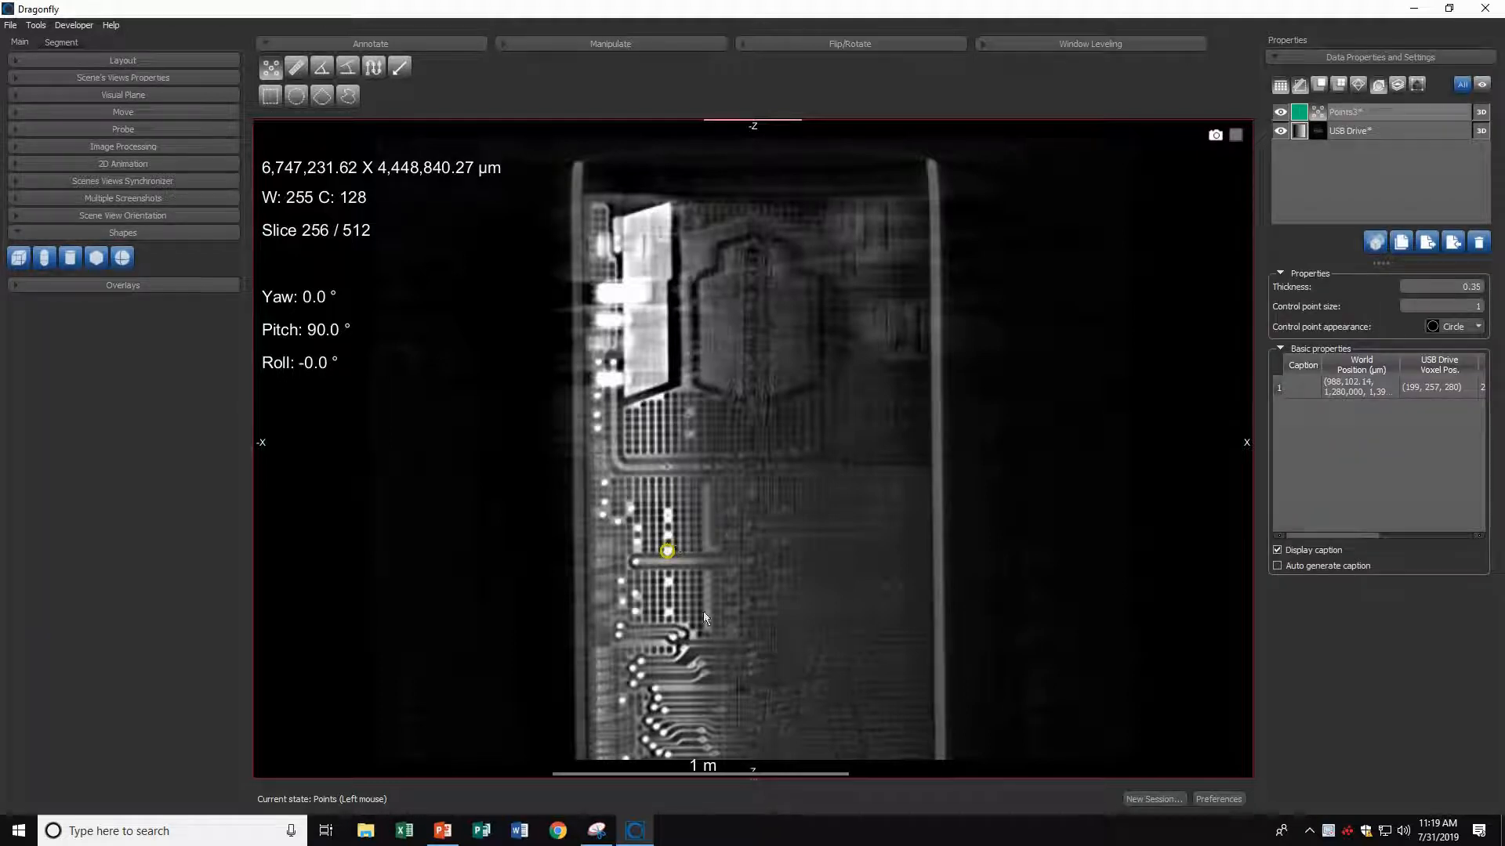
click(634, 559)
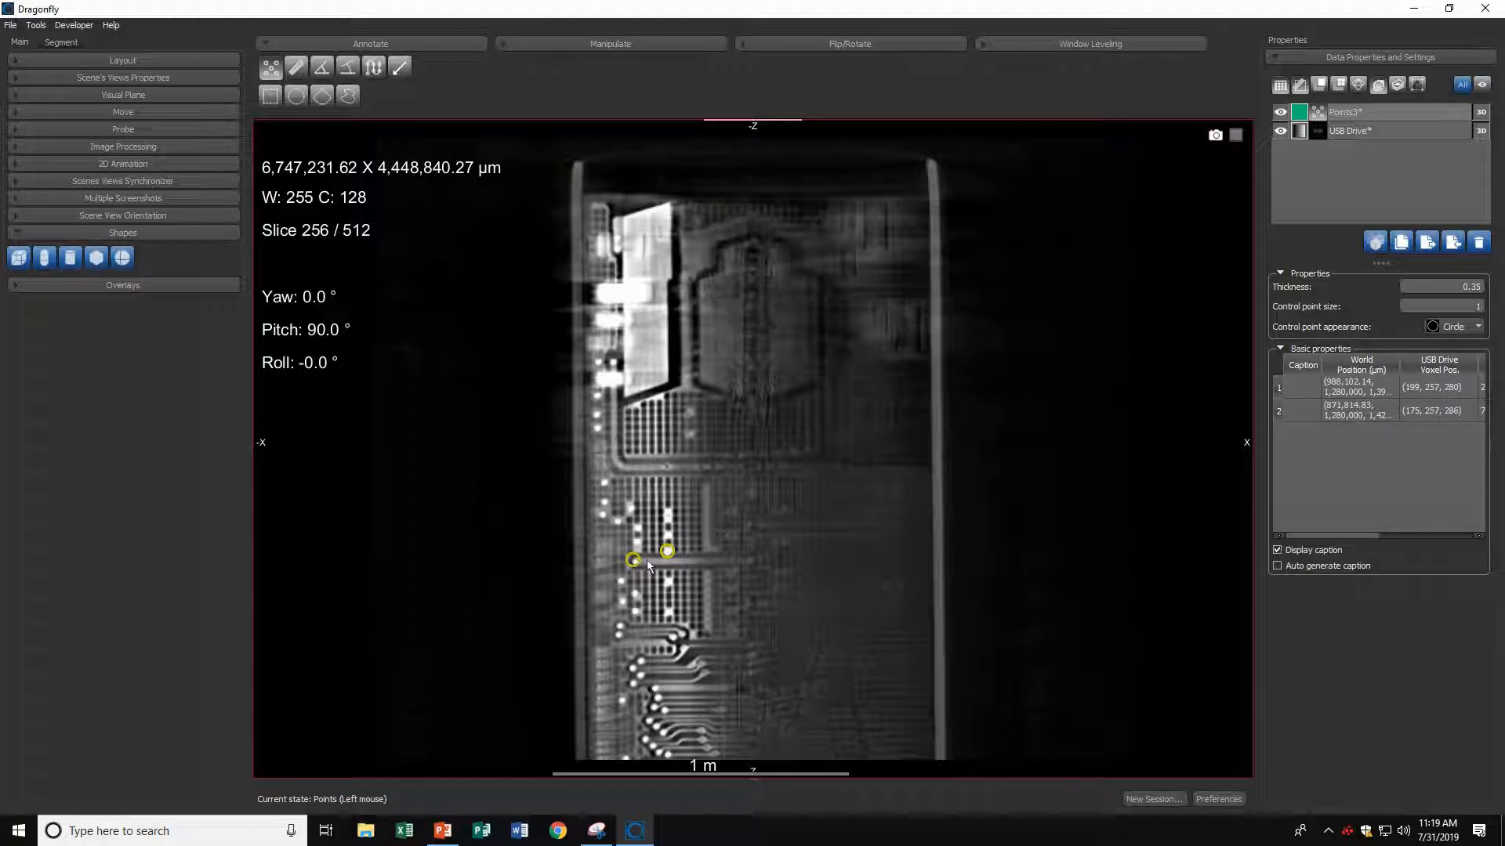
click(628, 507)
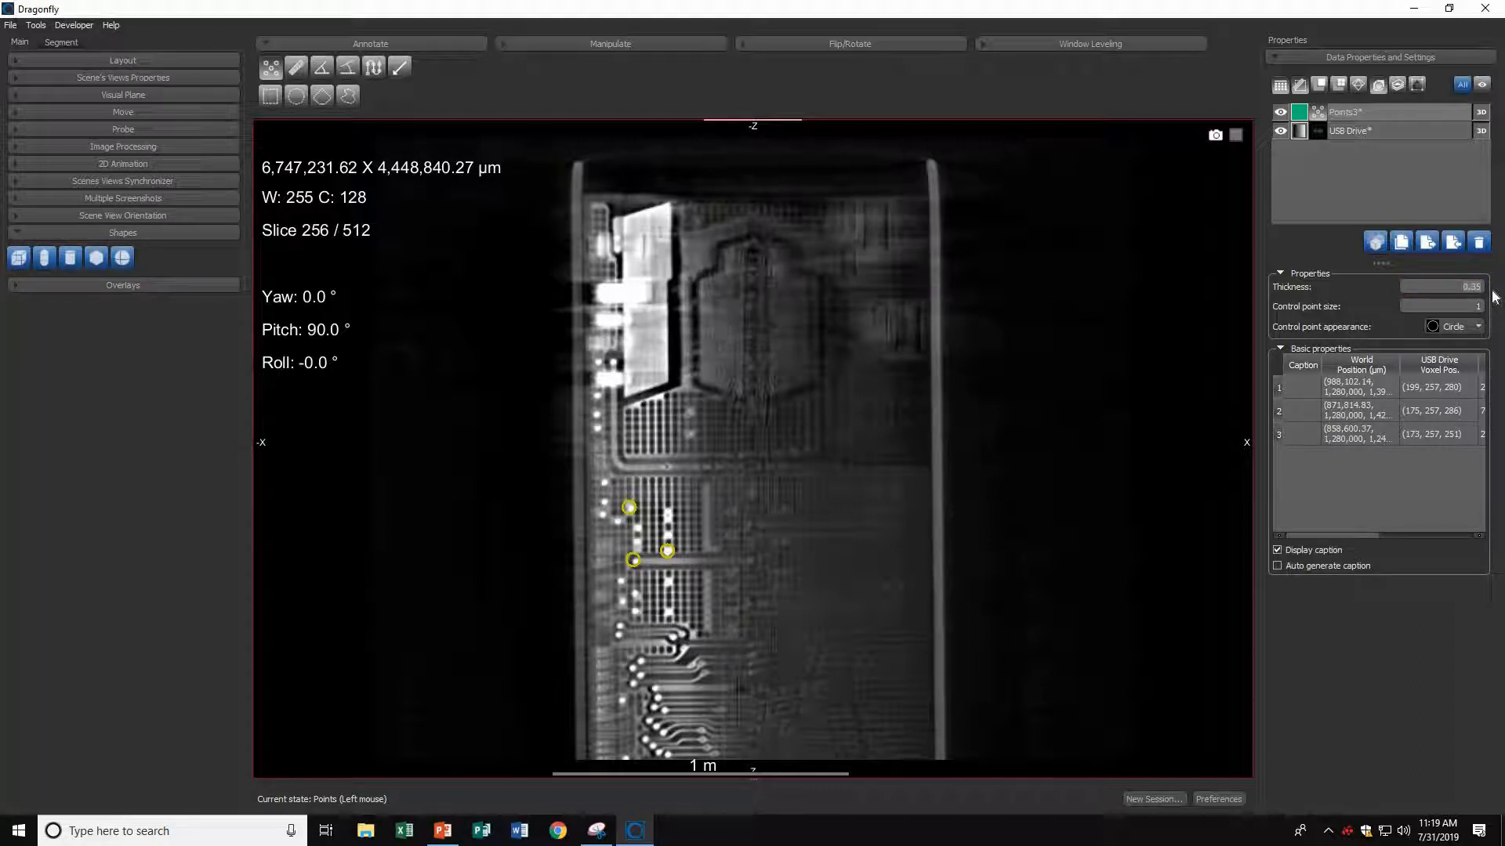
Set the point markers' thickness to 1 and control point size to 2, keeping the Circle appearance
text(1)
text(2)
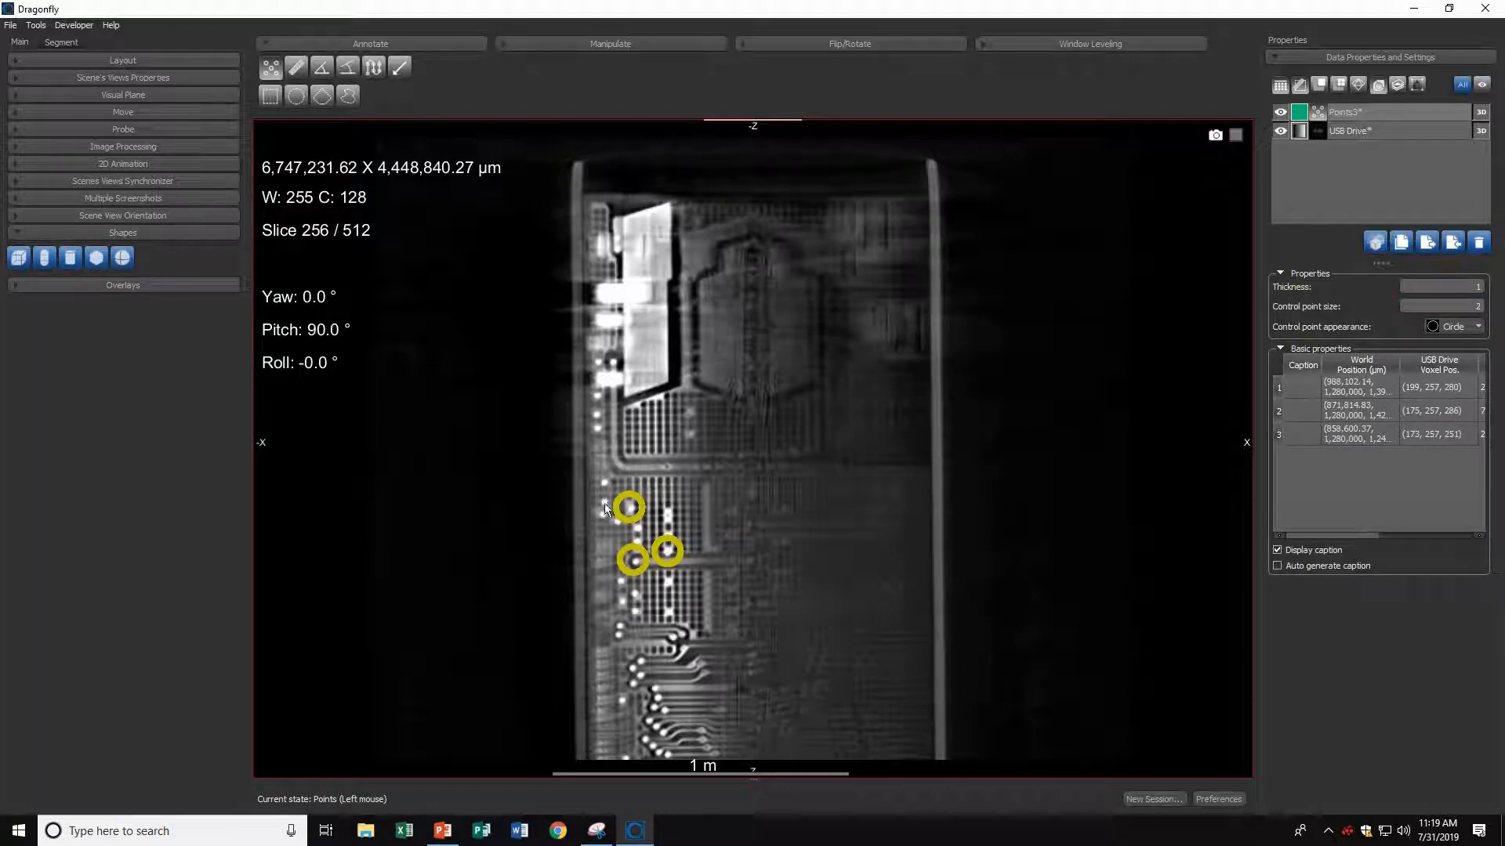
click(1459, 328)
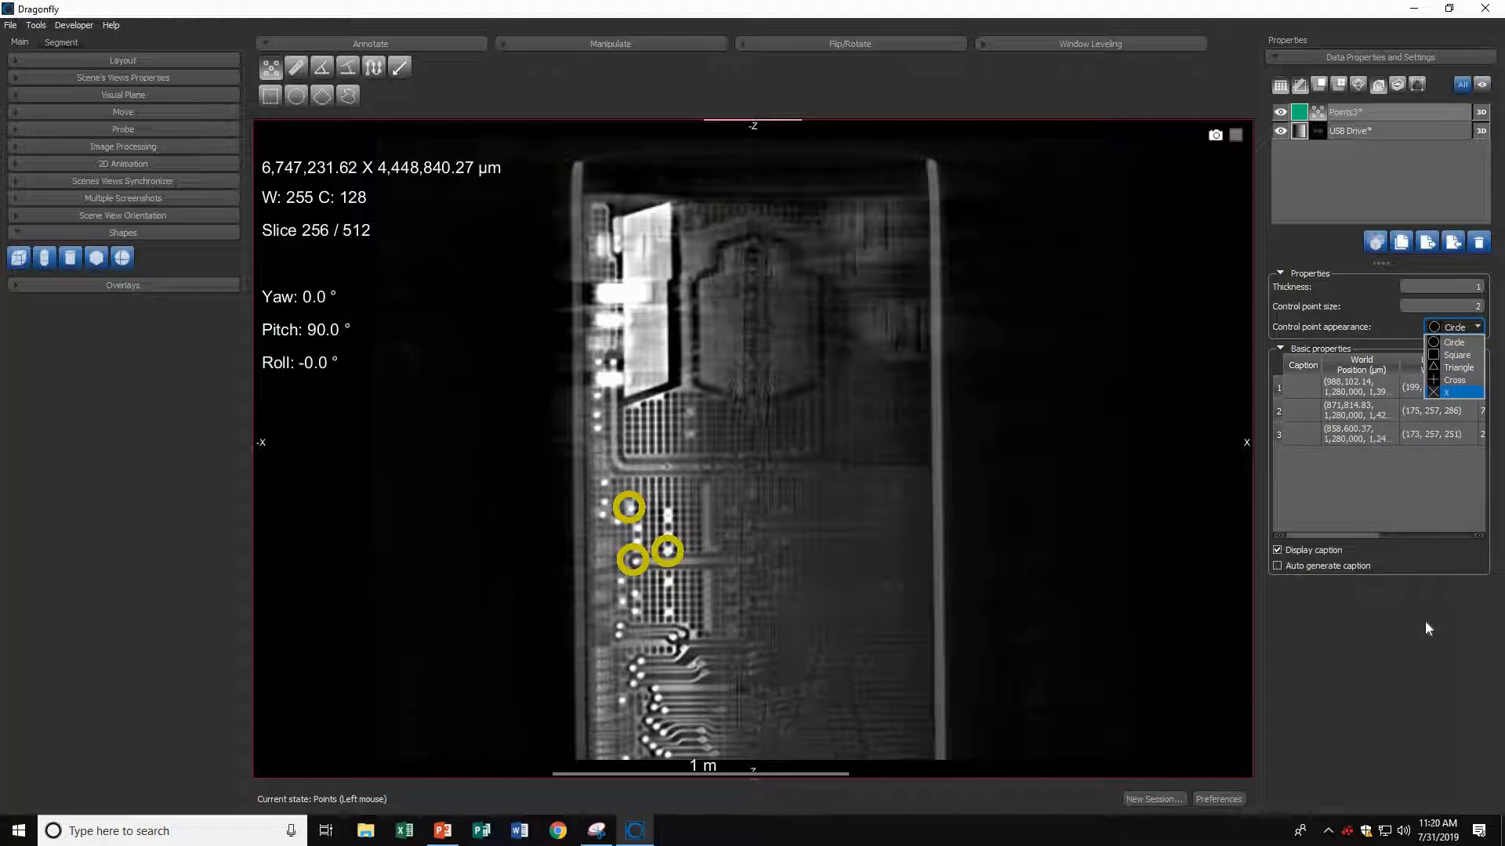
click(1390, 525)
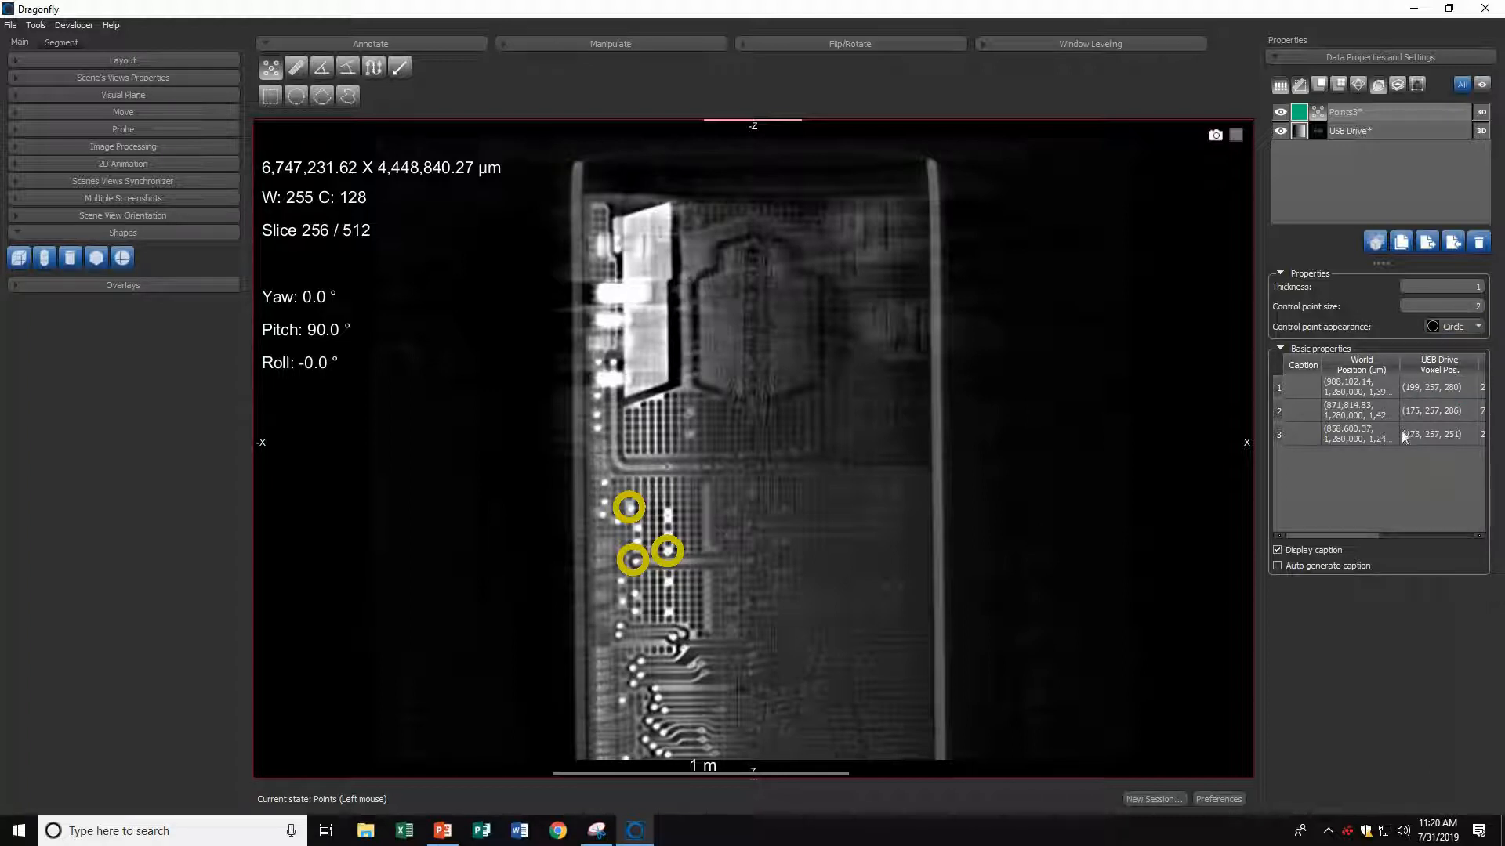
Examine the world positions, voxel positions and intensities listed for the three points
click(1372, 412)
click(1409, 495)
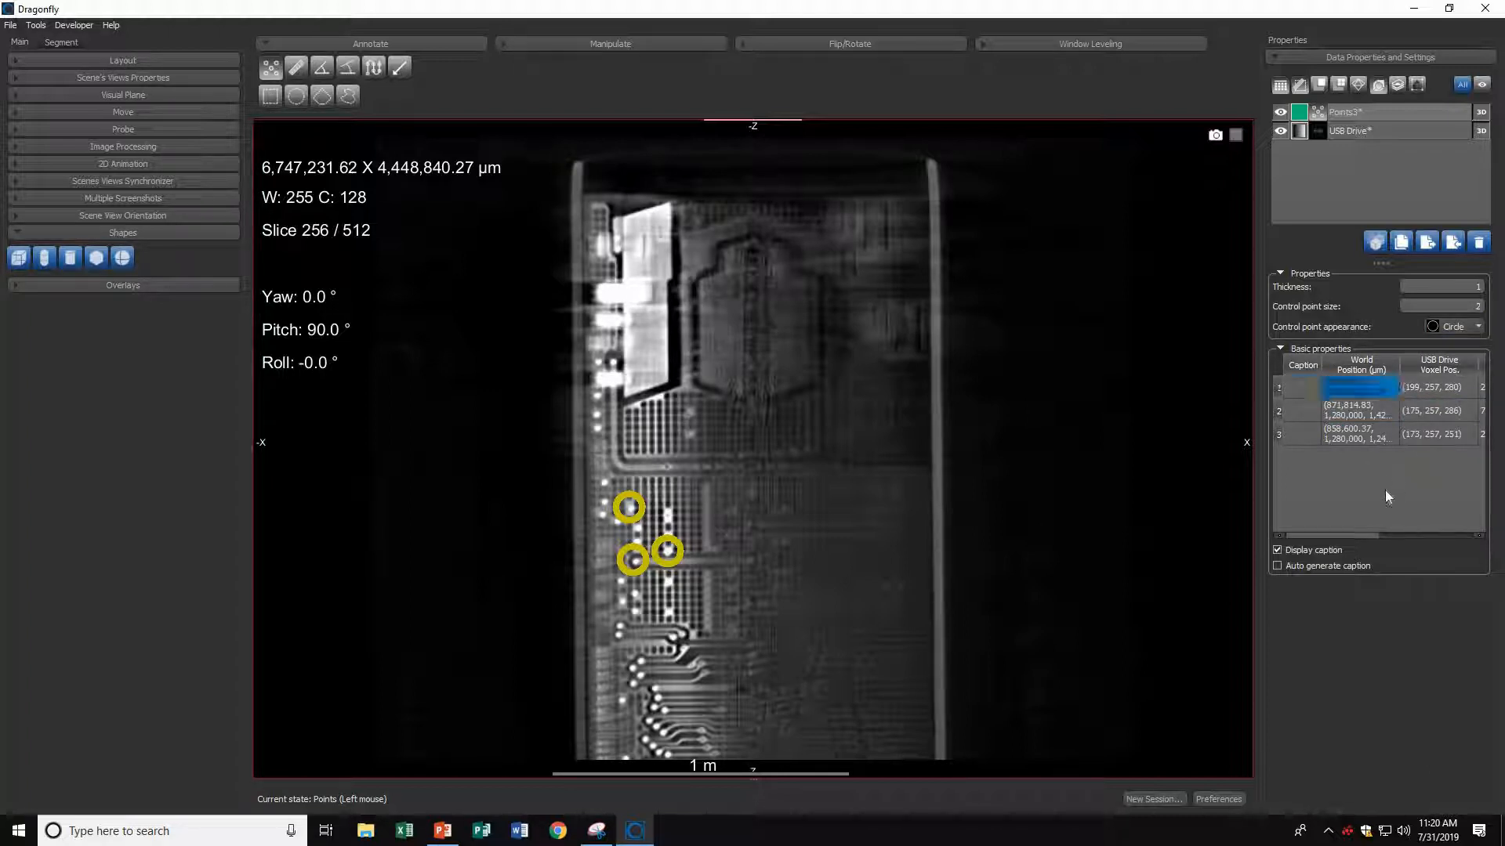
drag(1354, 536, 1398, 537)
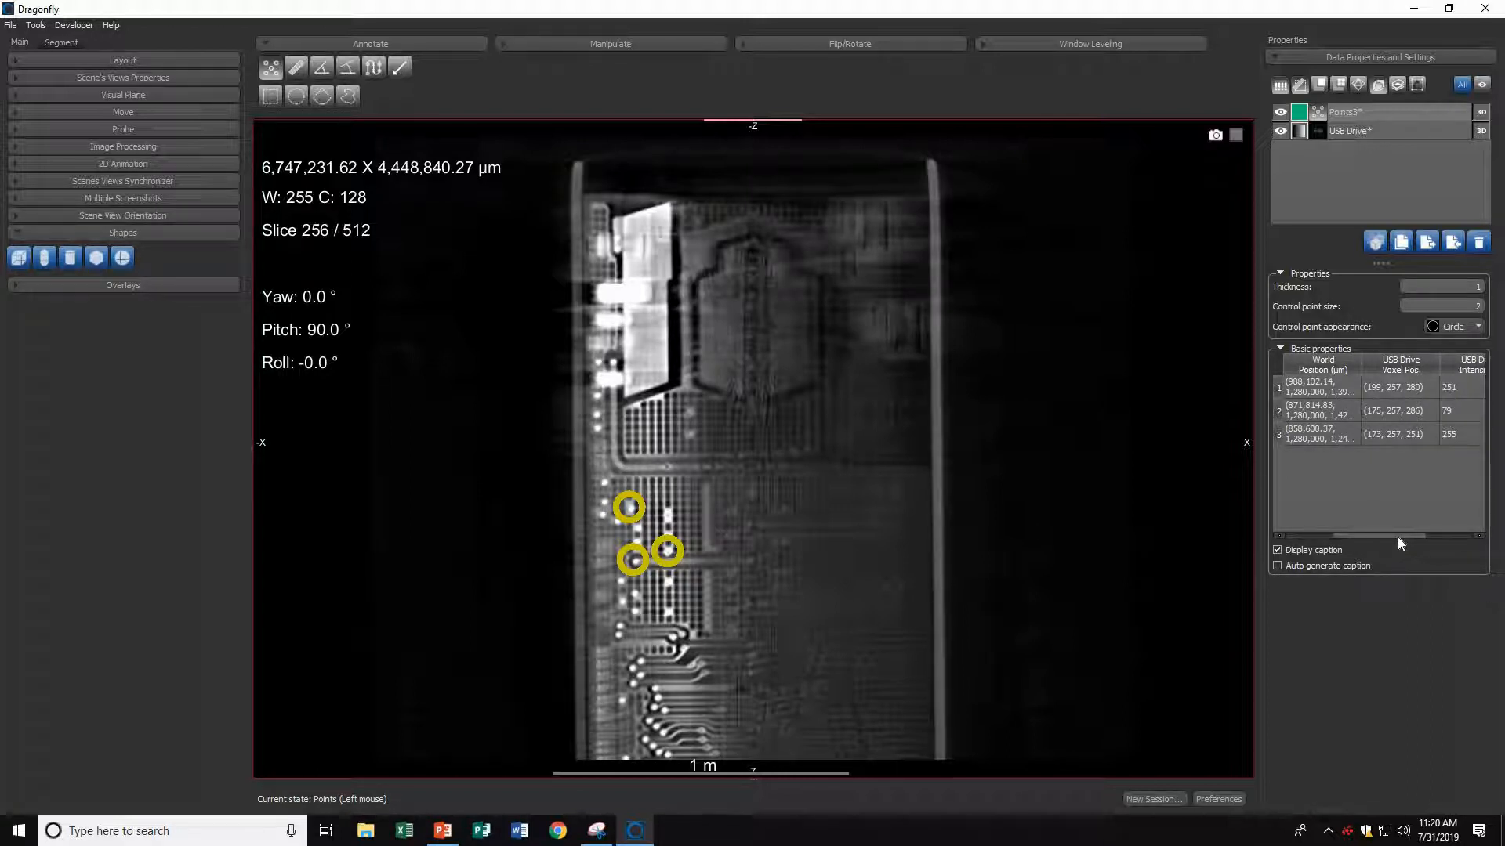
drag(1446, 537, 1367, 536)
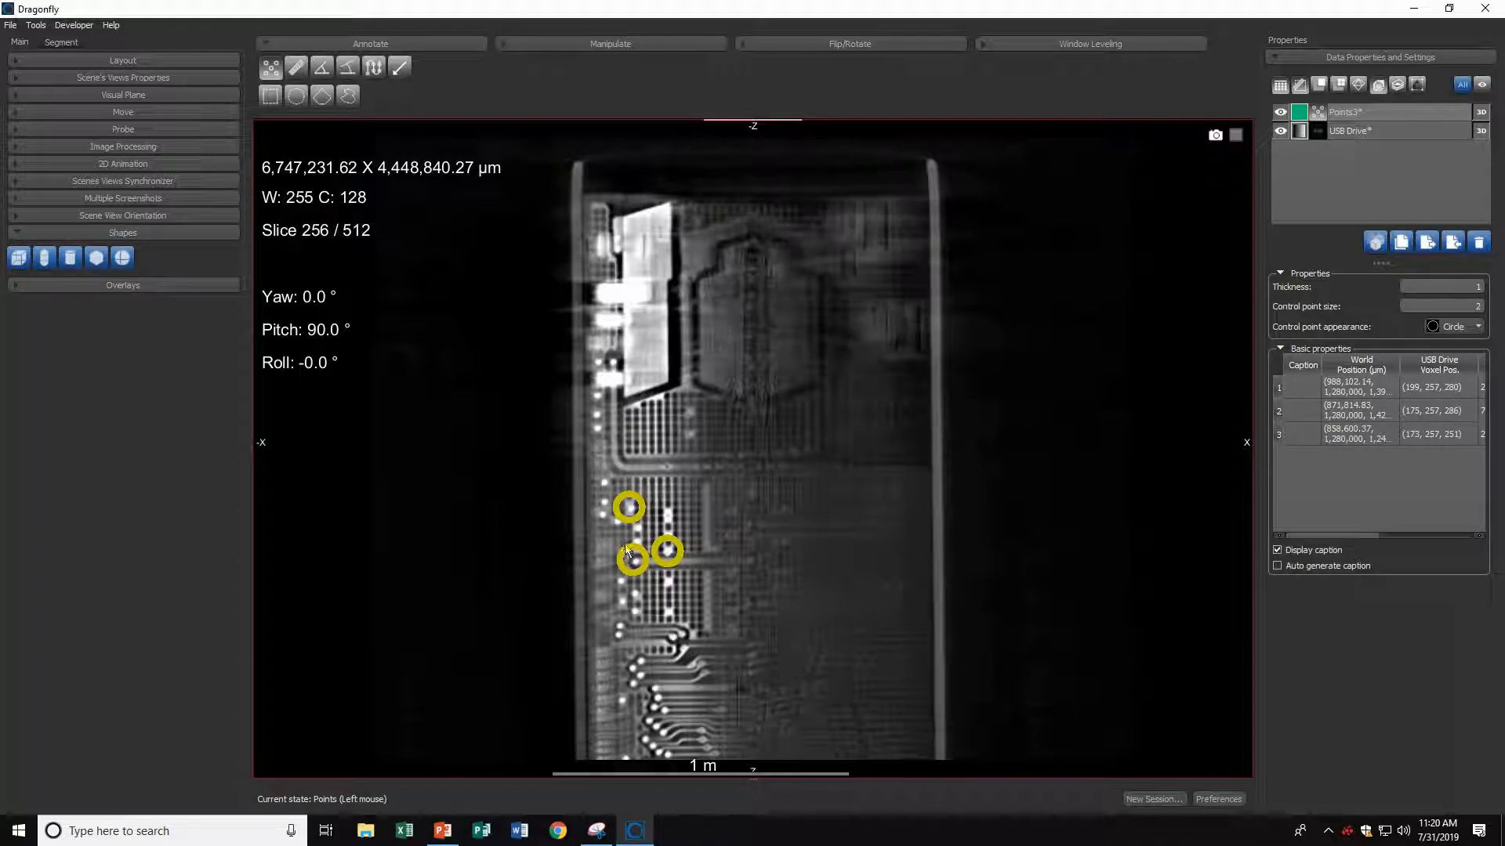
Rename the point set as Dots
click(1410, 127)
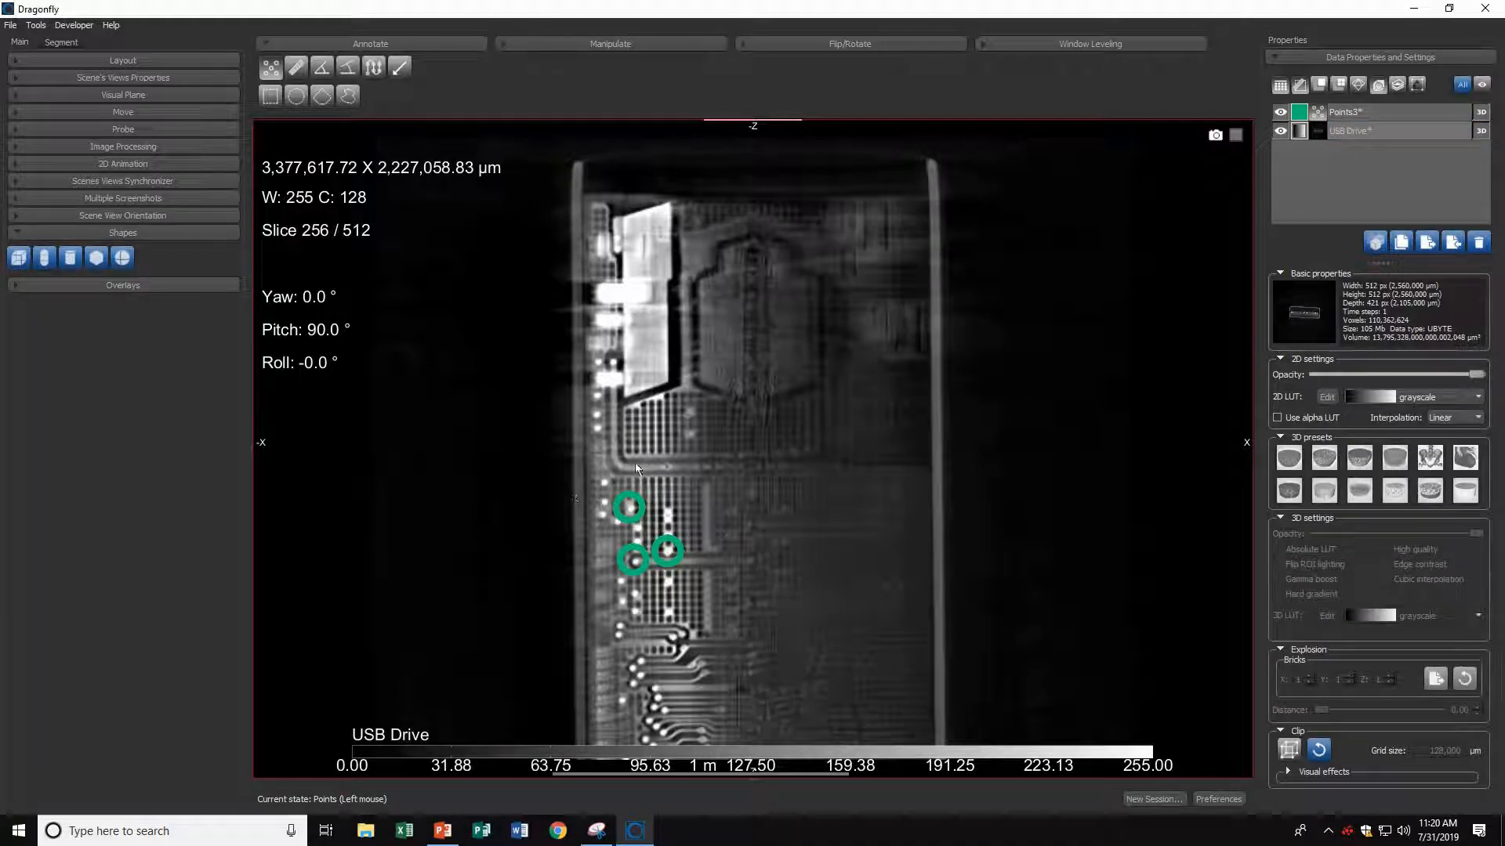
click(1299, 113)
click(1385, 111)
click(1380, 111)
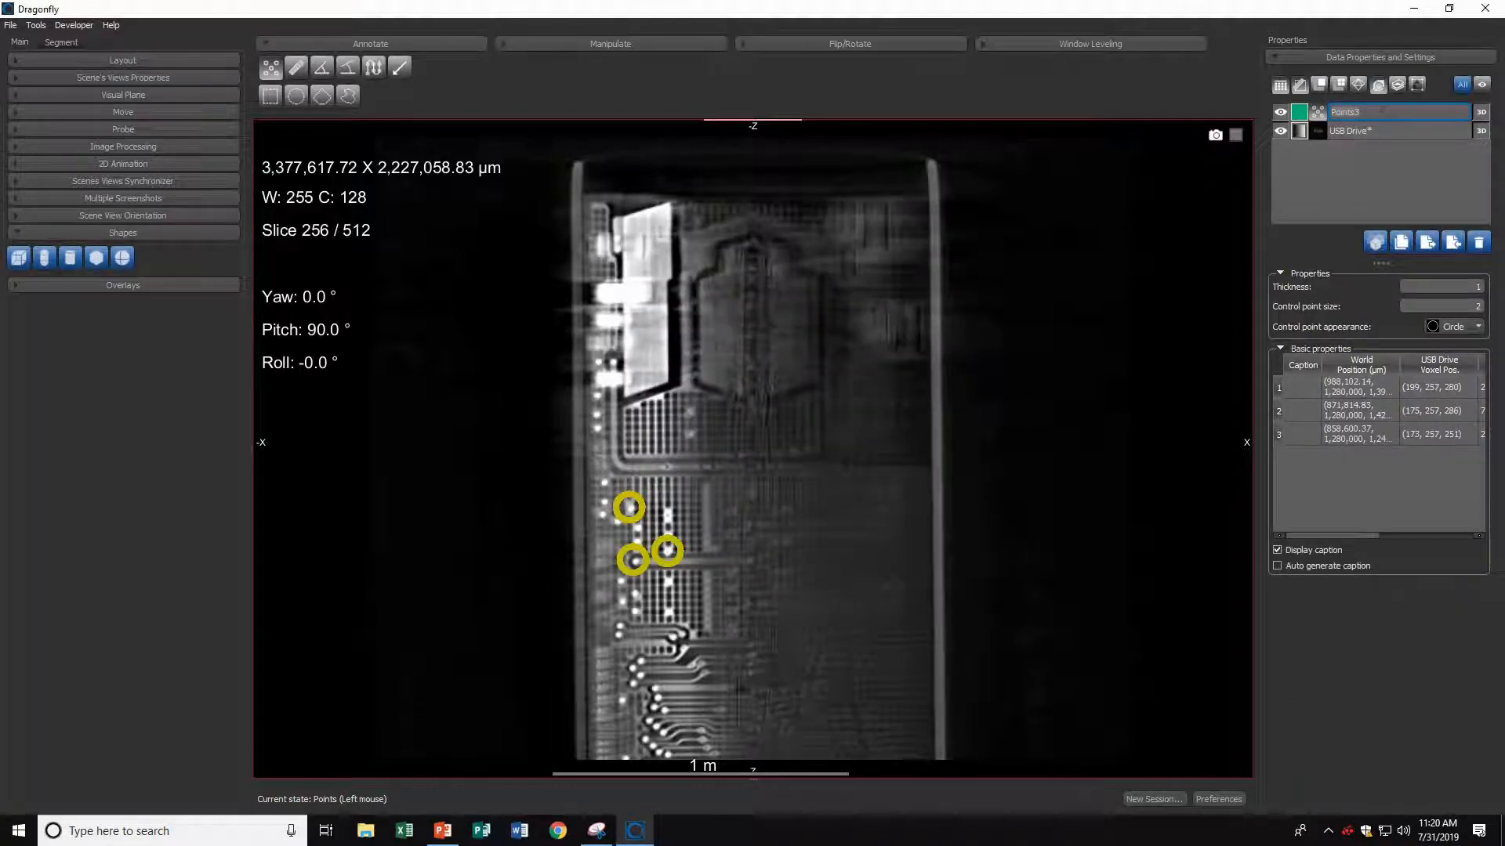
text(Dots*)
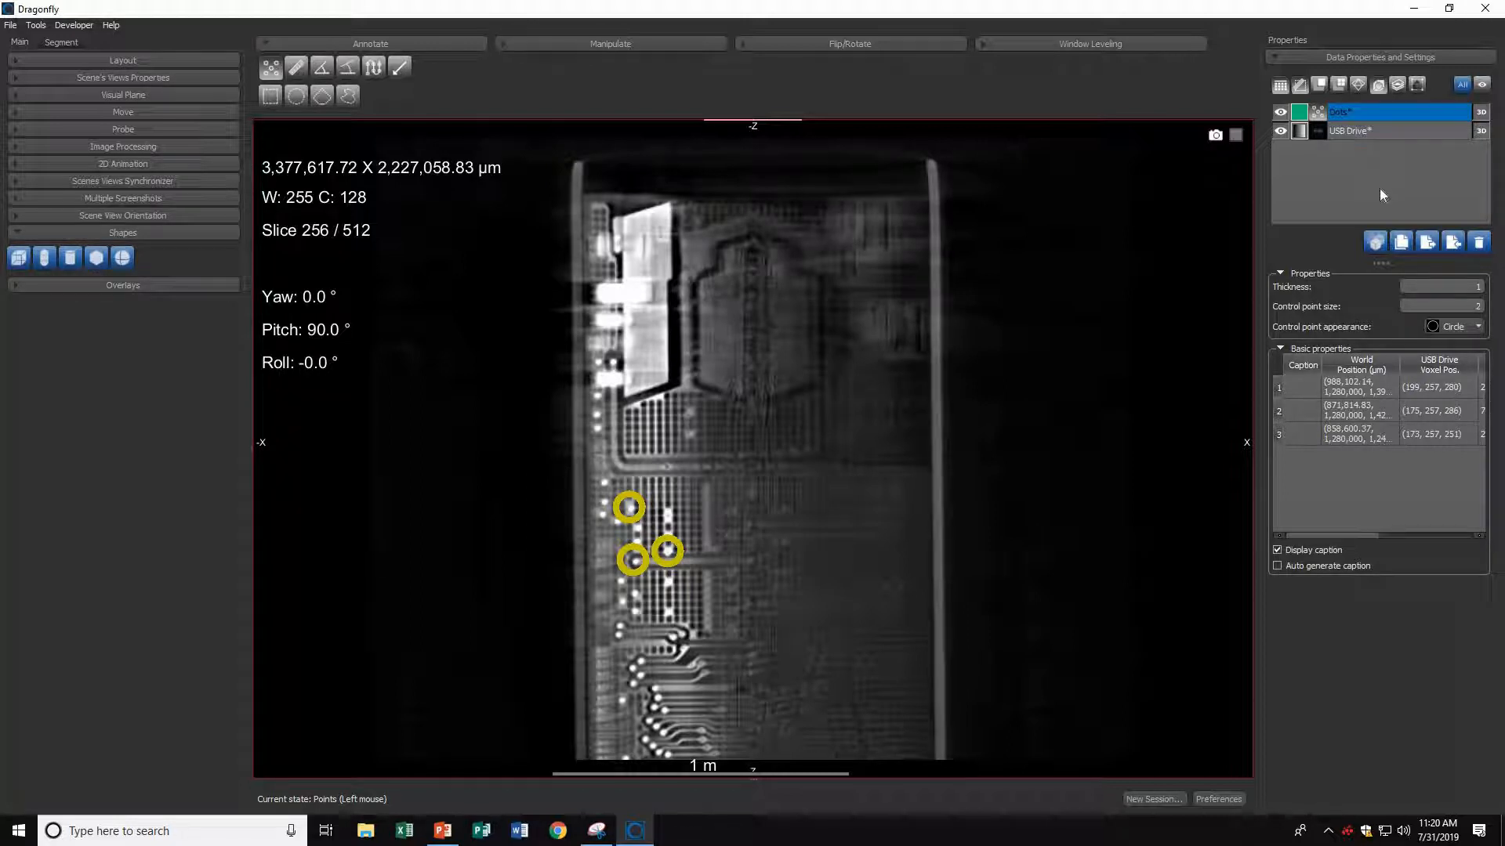
key(Return)
click(1379, 223)
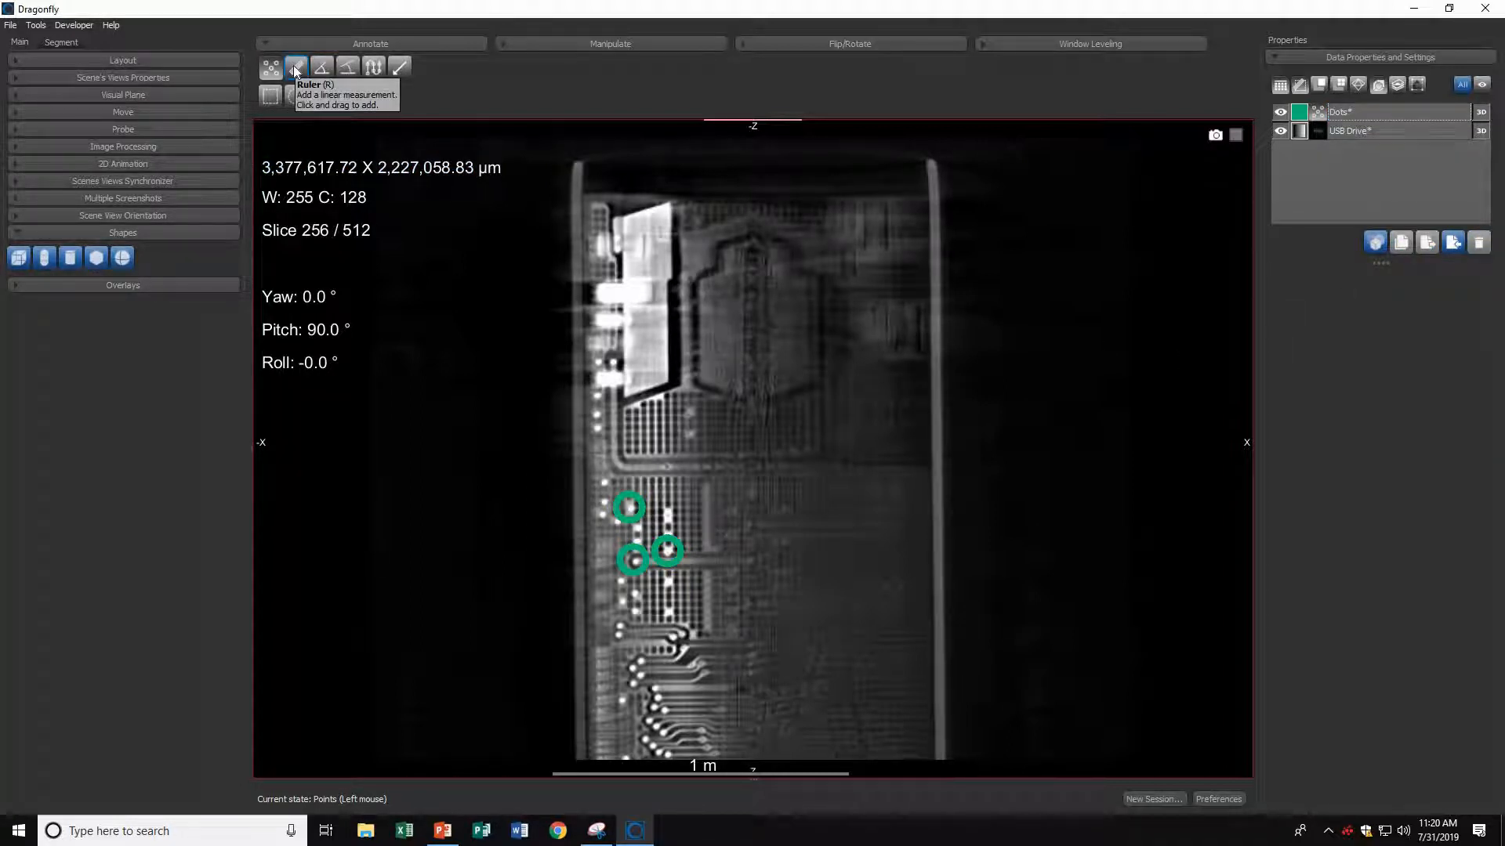
Add a freehand ruler along the left casing wall, a vertical ruler along the right wall and a horizontal ruler across the upper board
click(297, 71)
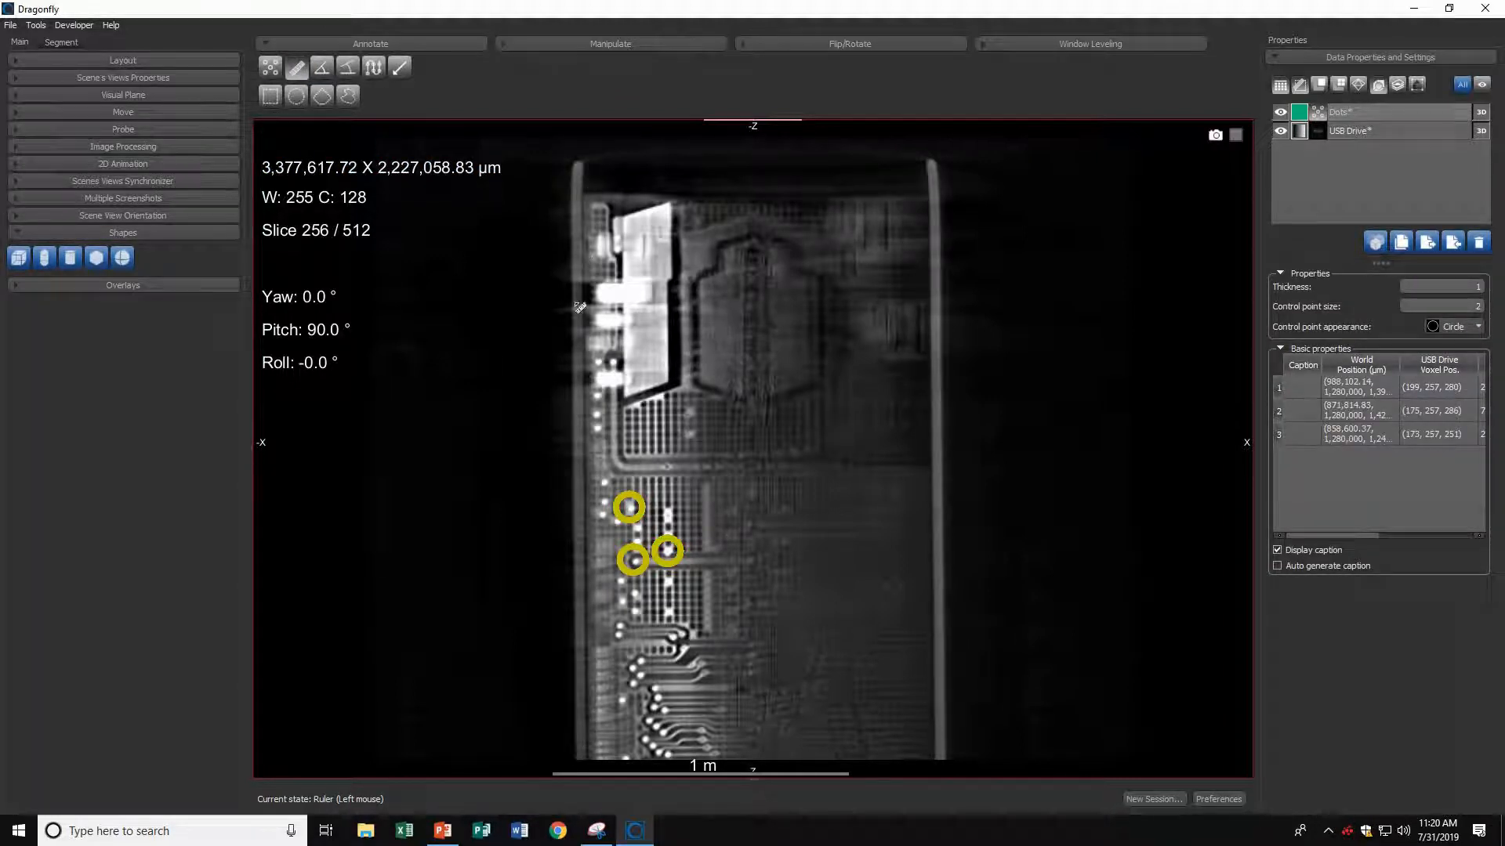
drag(578, 164, 581, 760)
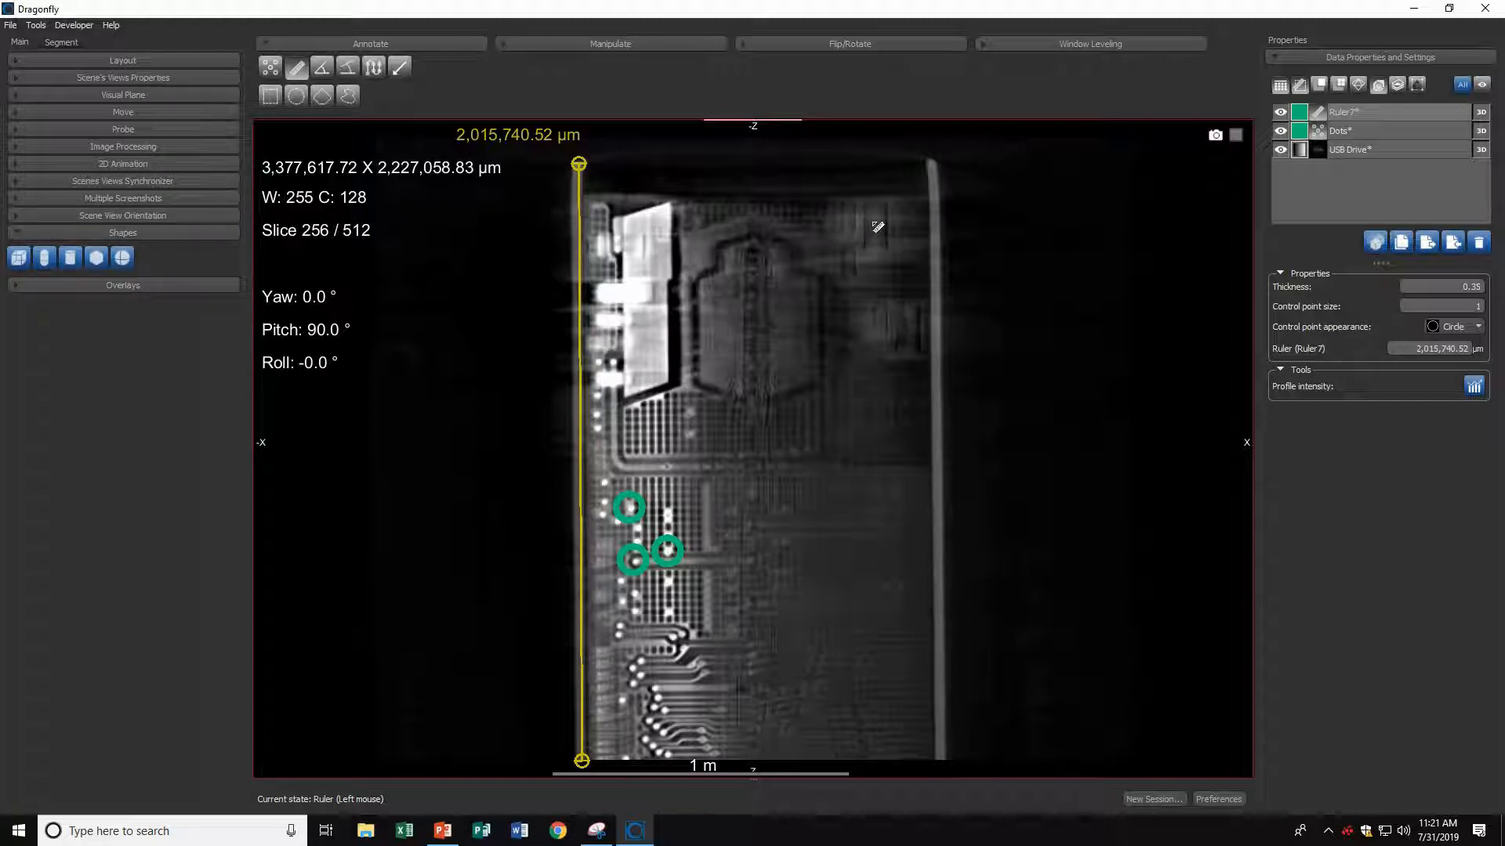
key(shift)
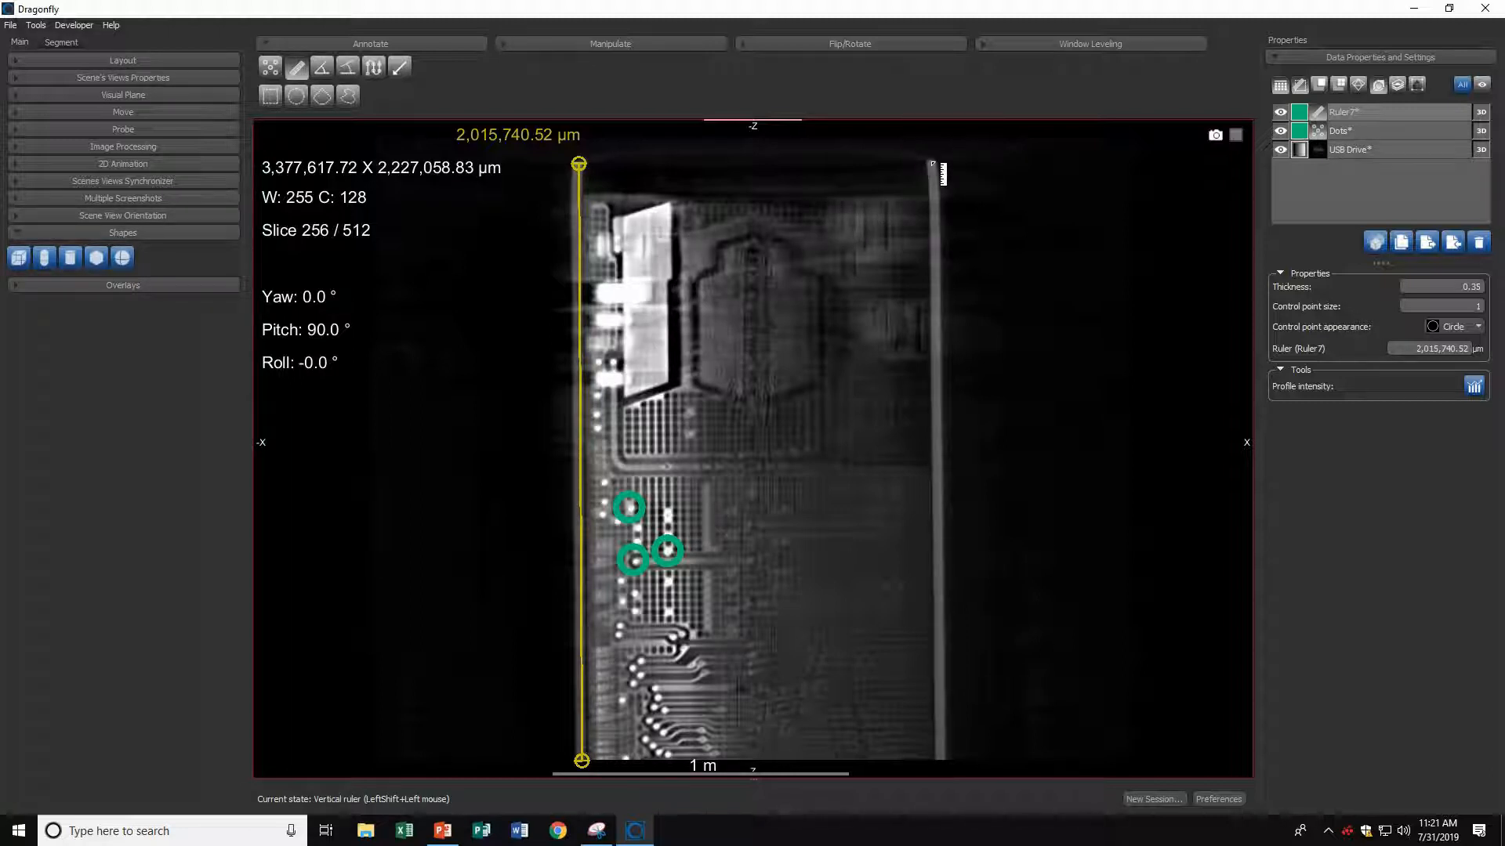
mouse_move(933, 163)
shift+mouse_down()
mouse_move(946, 336)
mouse_move(933, 747)
shift+mouse_up()
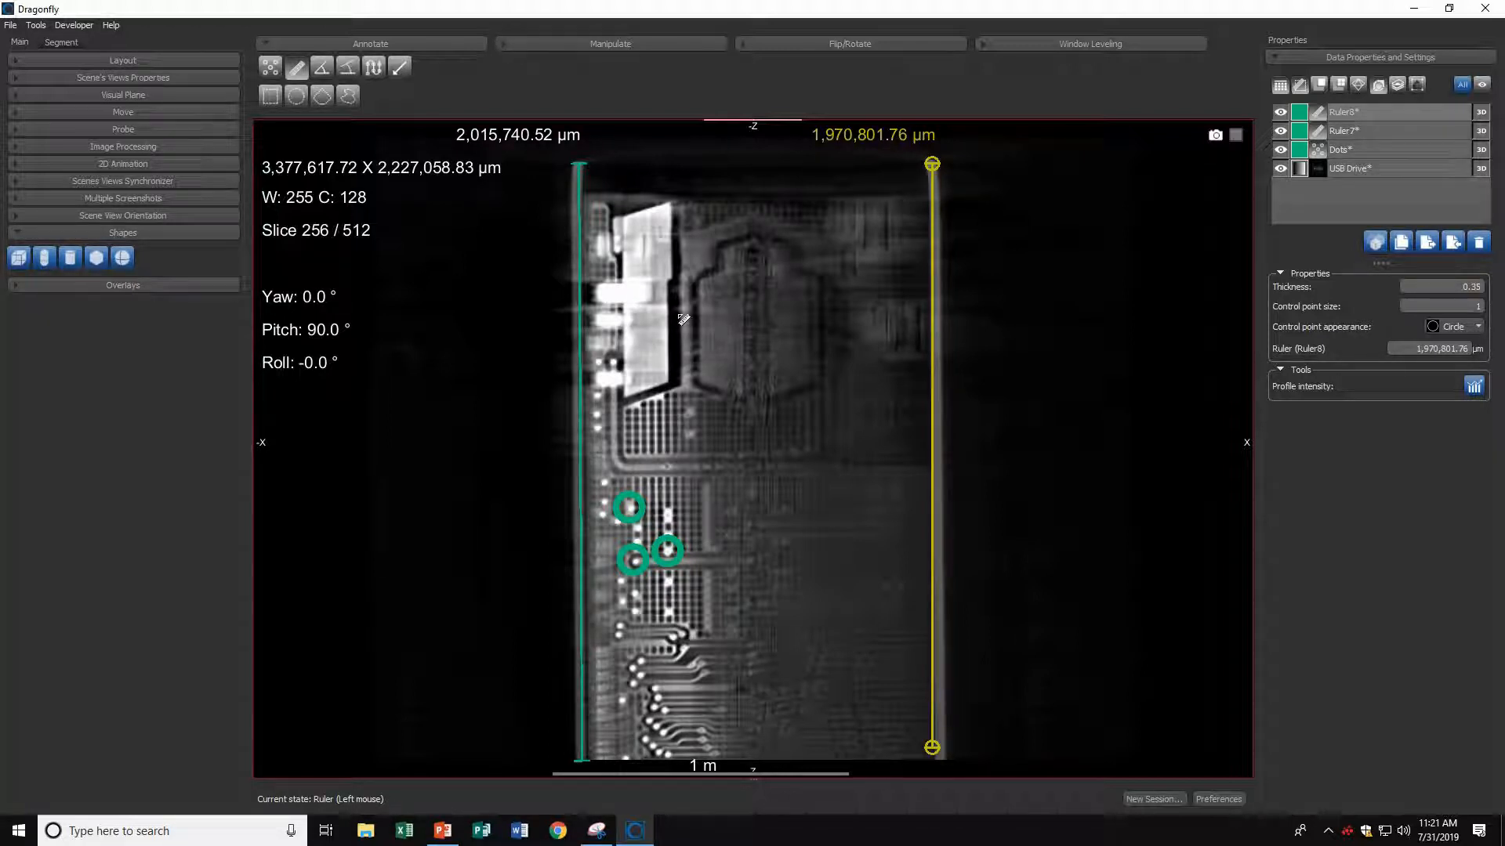
key(ctrl)
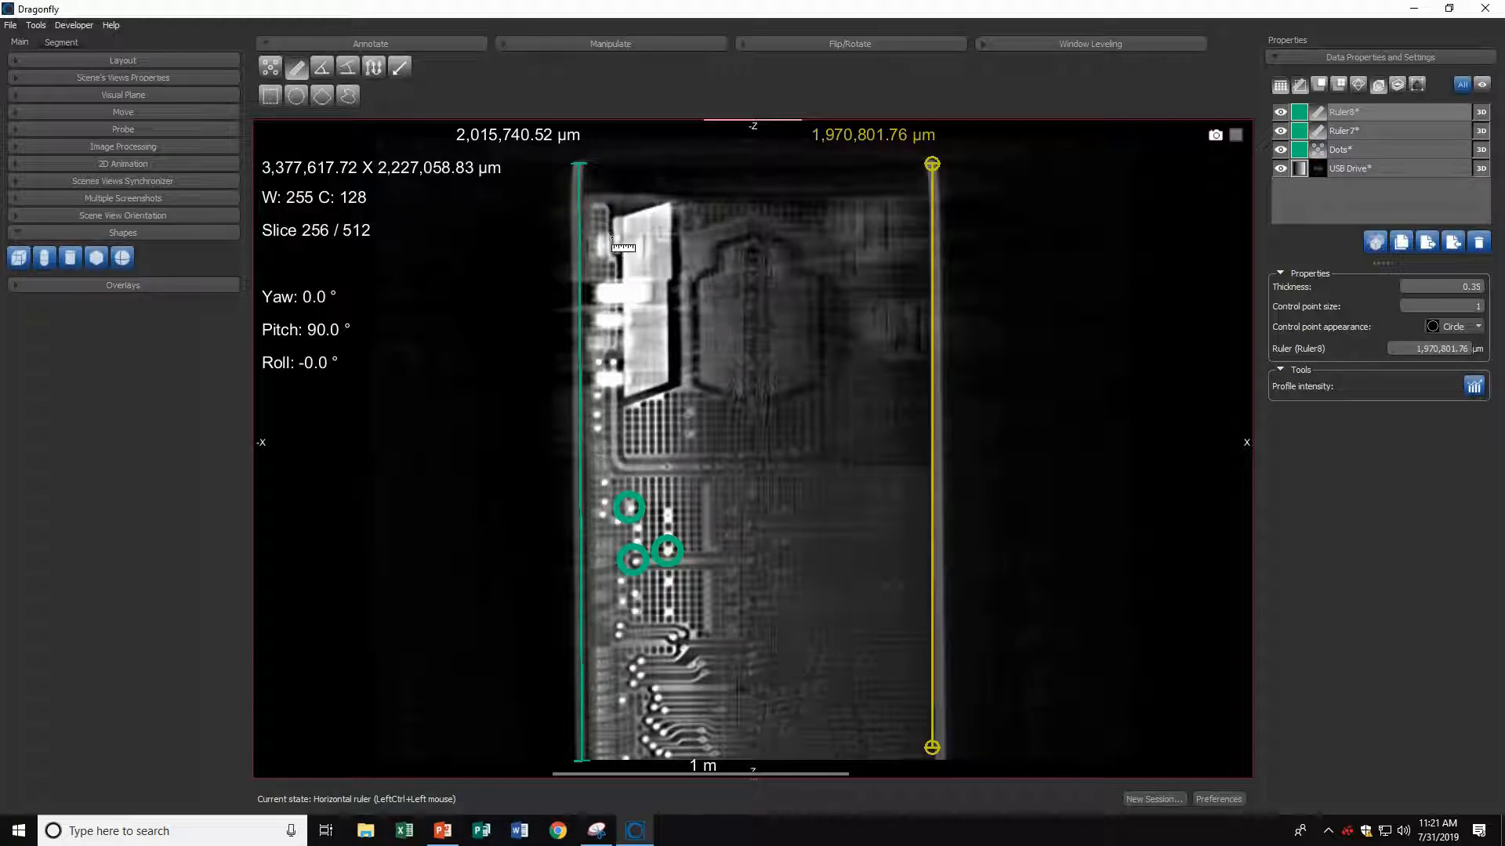
ctrl+drag(611, 236, 891, 237)
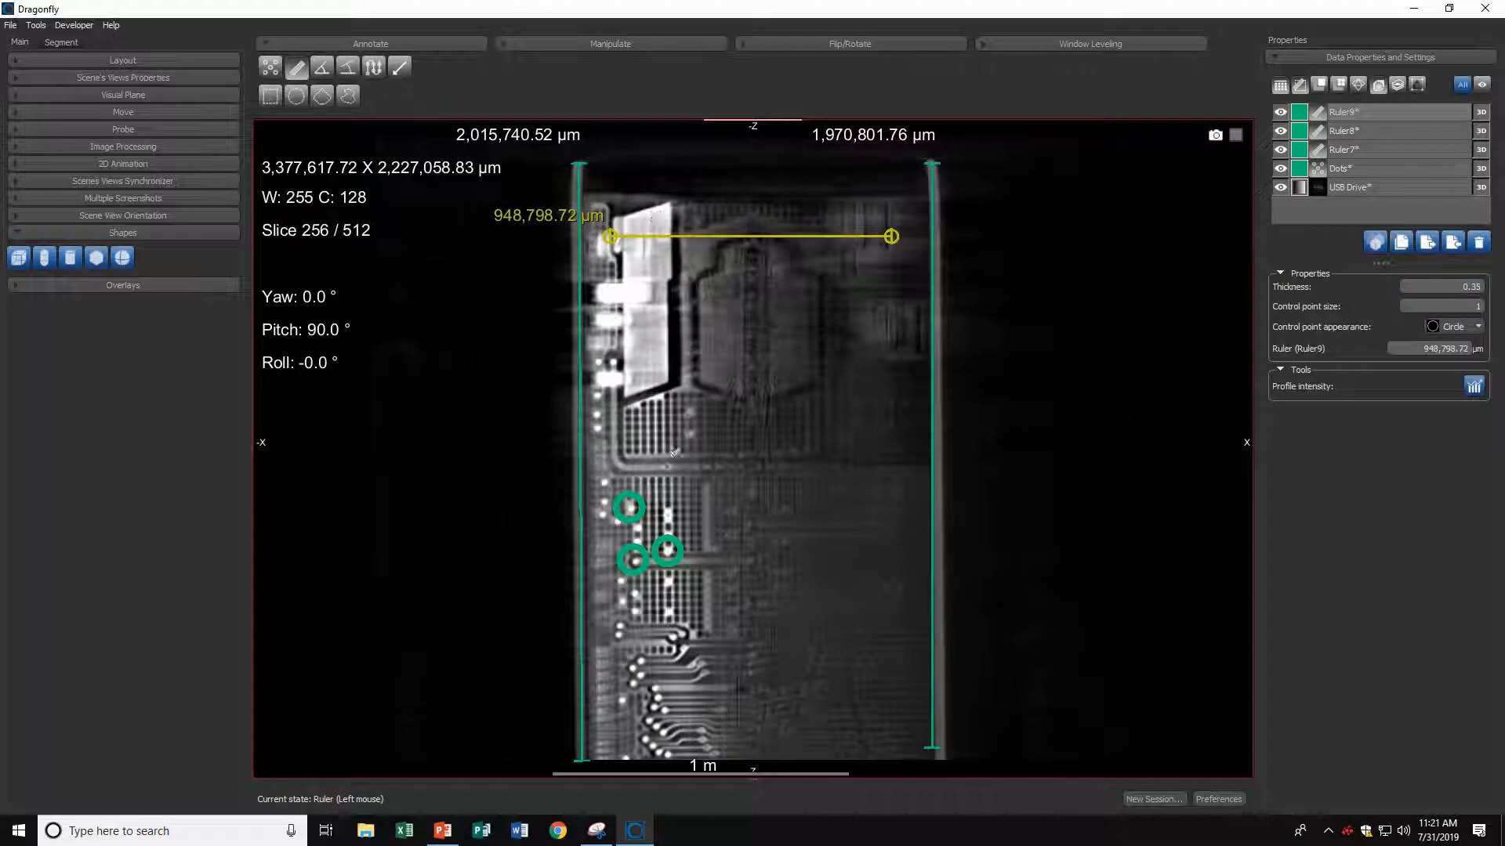
Measure the angle at the lower right corner of the bright component with the Angle tool
click(322, 69)
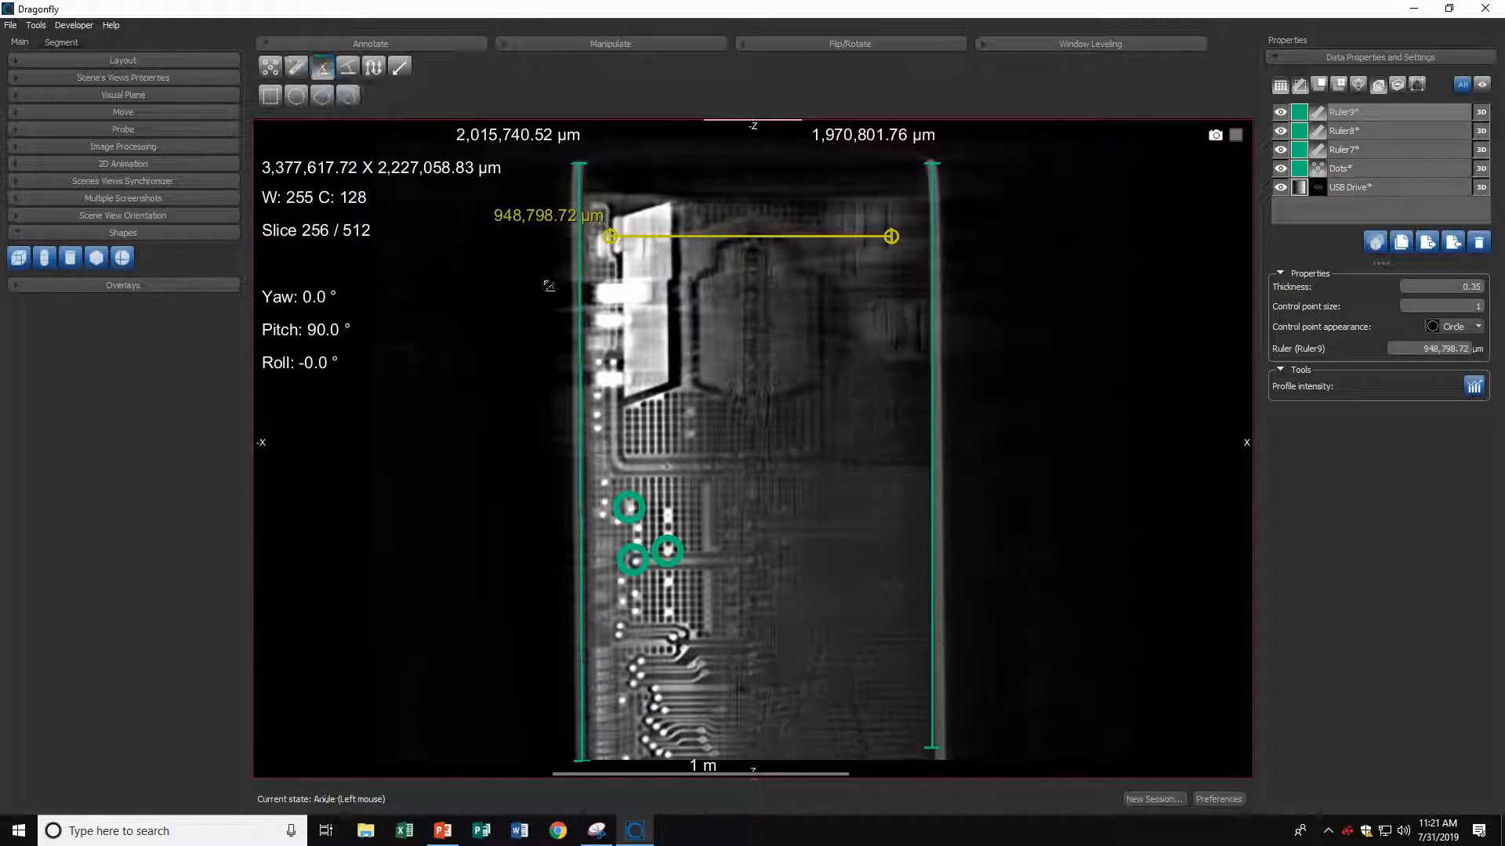
click(623, 404)
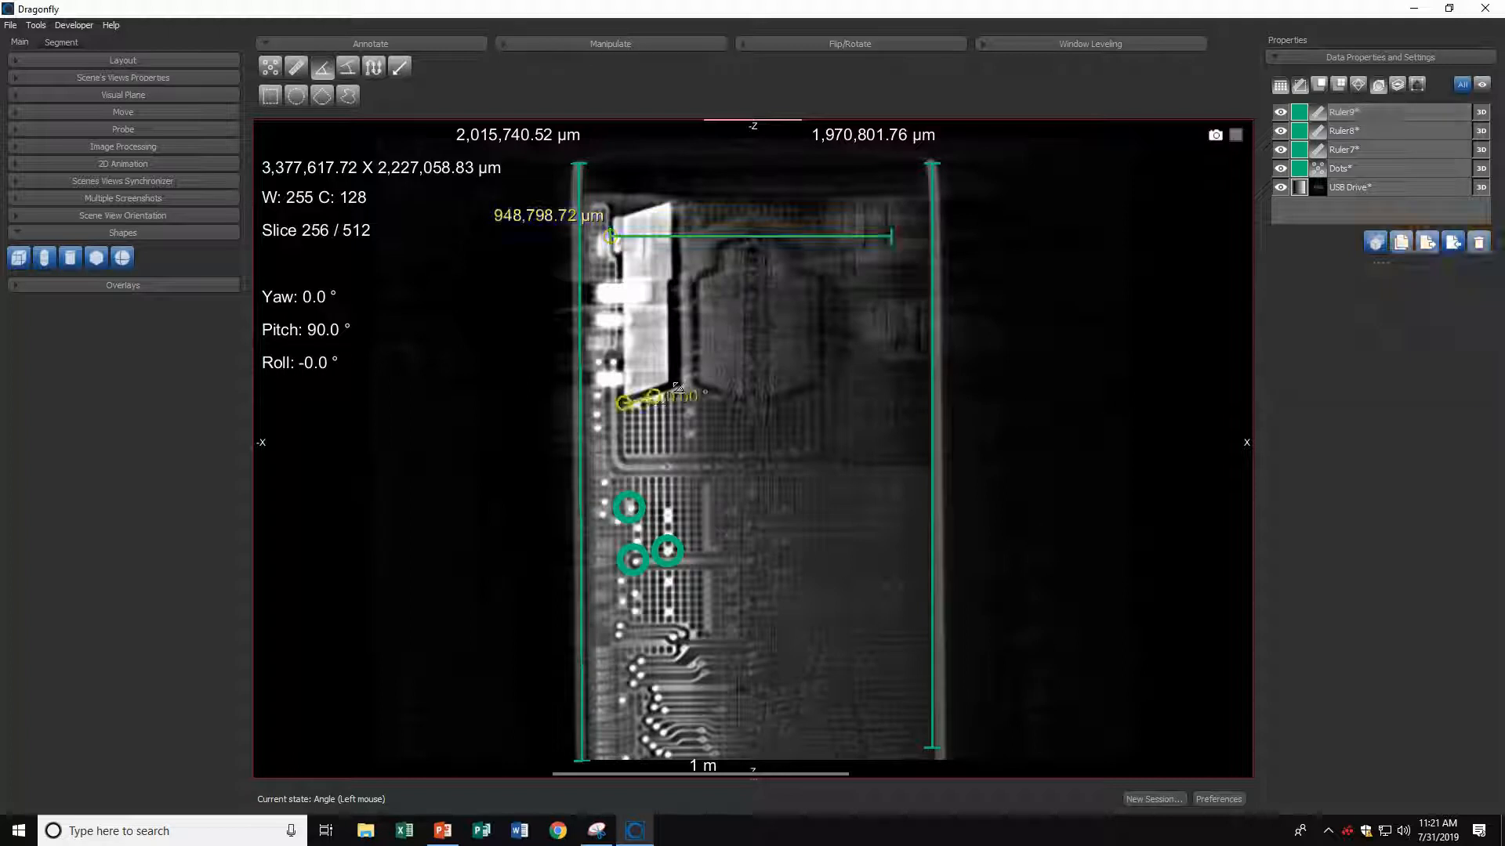
click(677, 383)
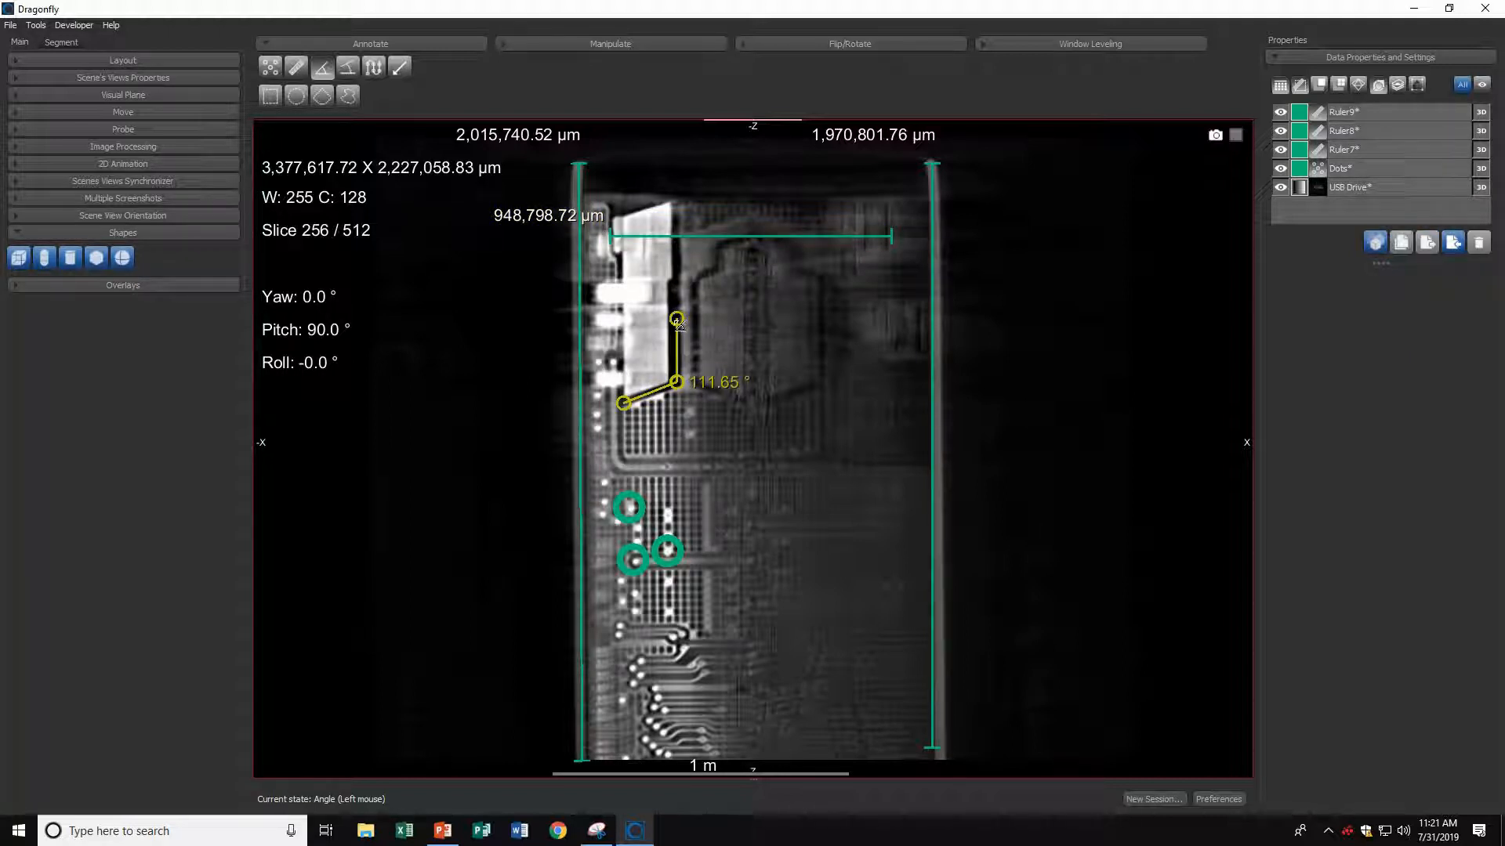
click(674, 322)
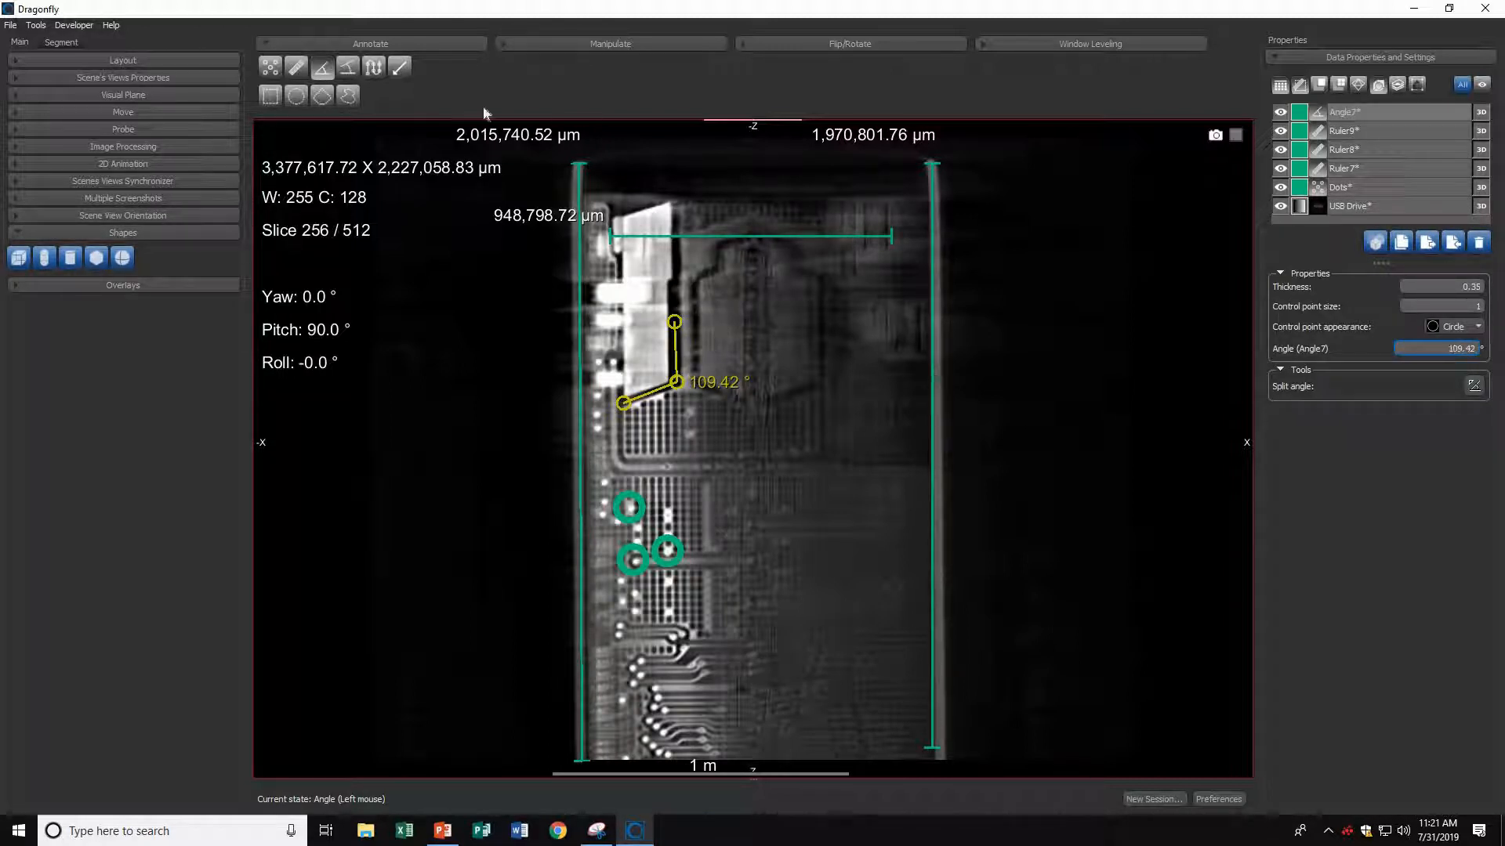
Add a four-point split angle on the chip outline beside the bright component
click(349, 72)
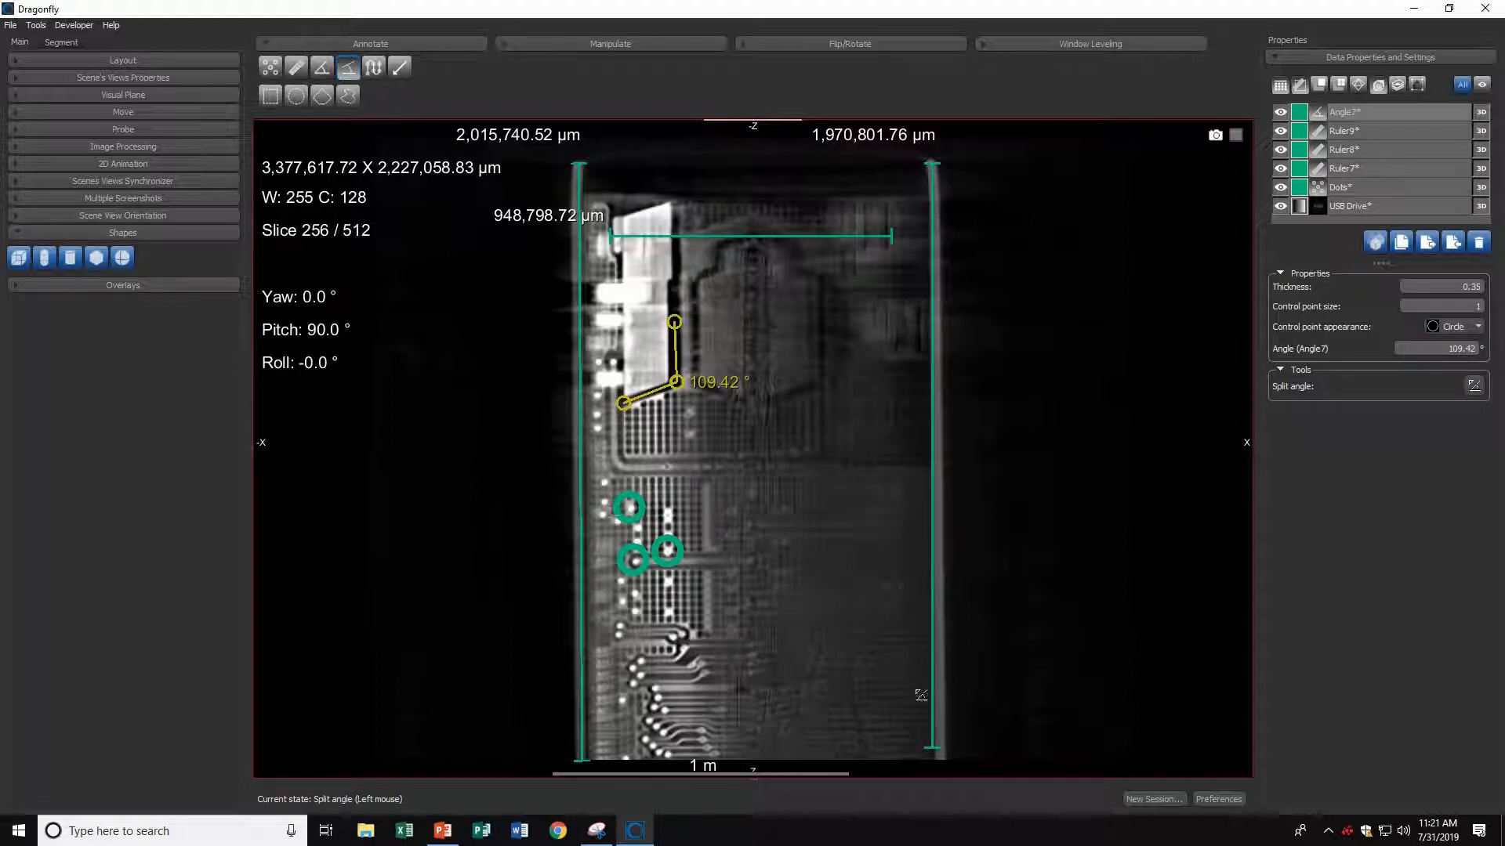
click(351, 70)
click(352, 69)
click(695, 291)
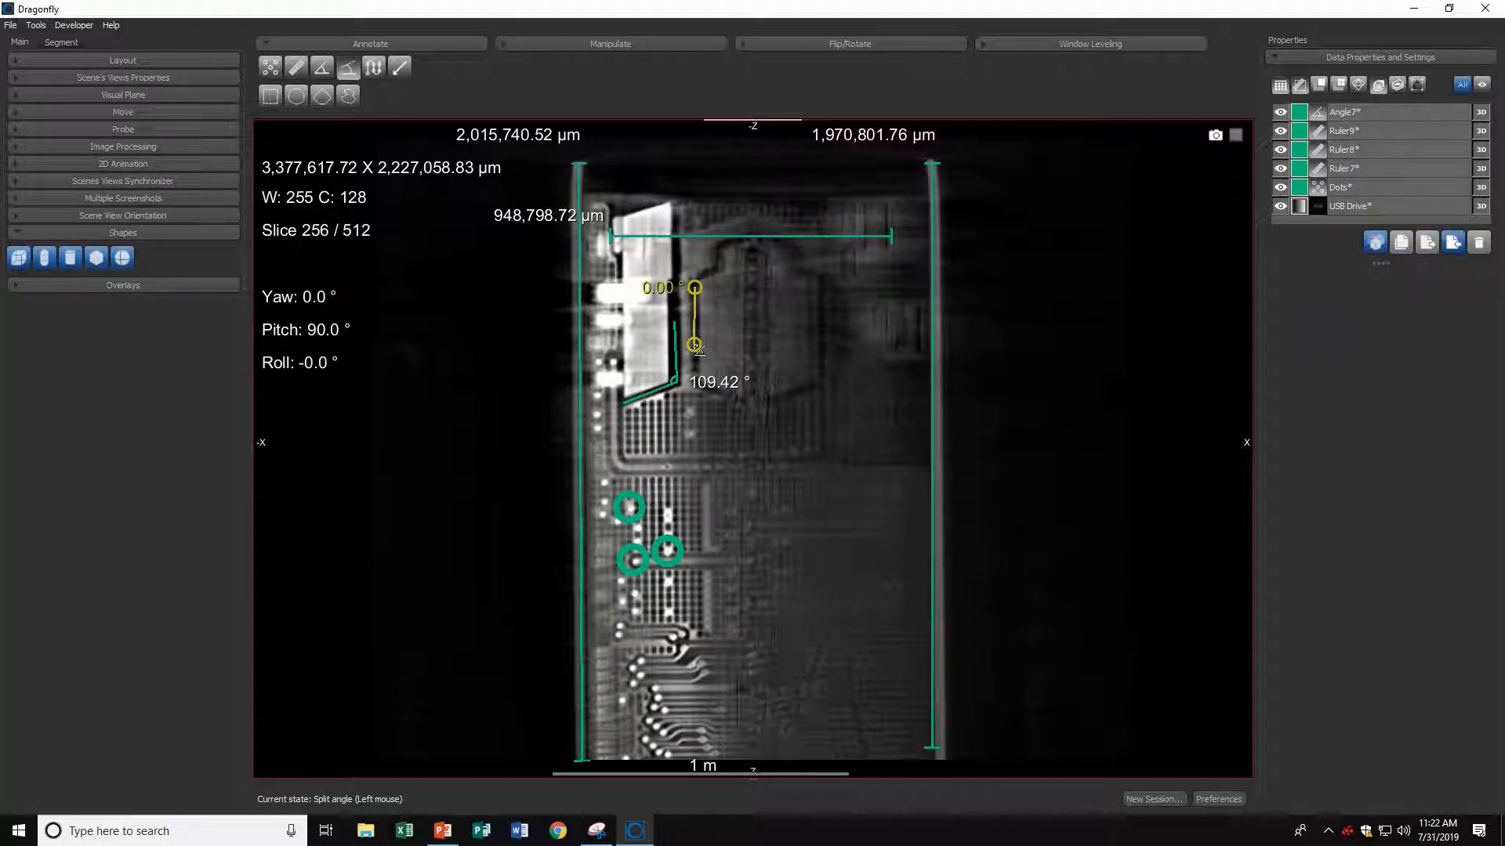
click(695, 346)
click(738, 368)
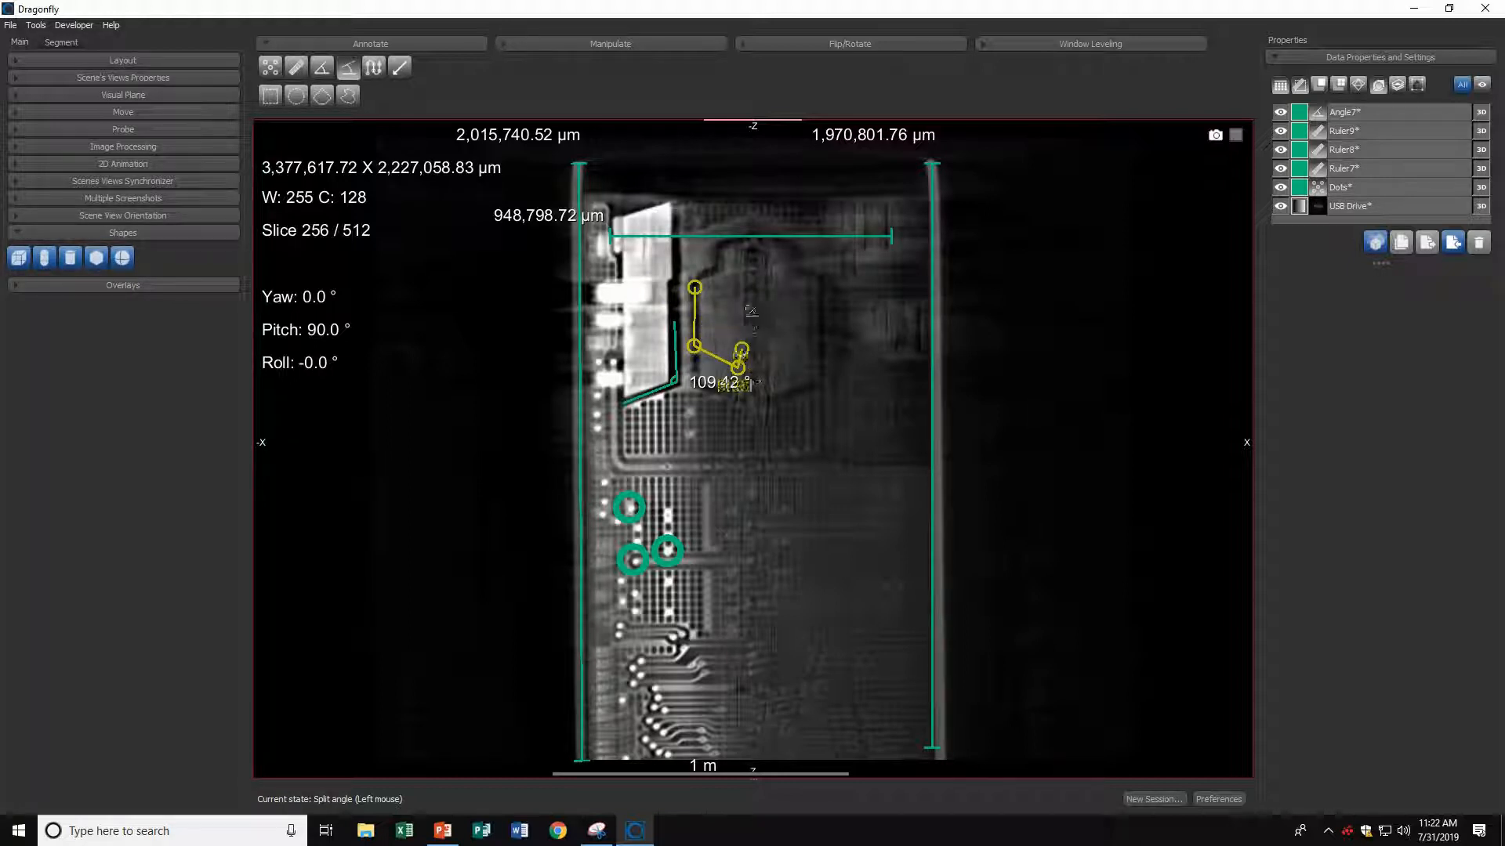
click(745, 283)
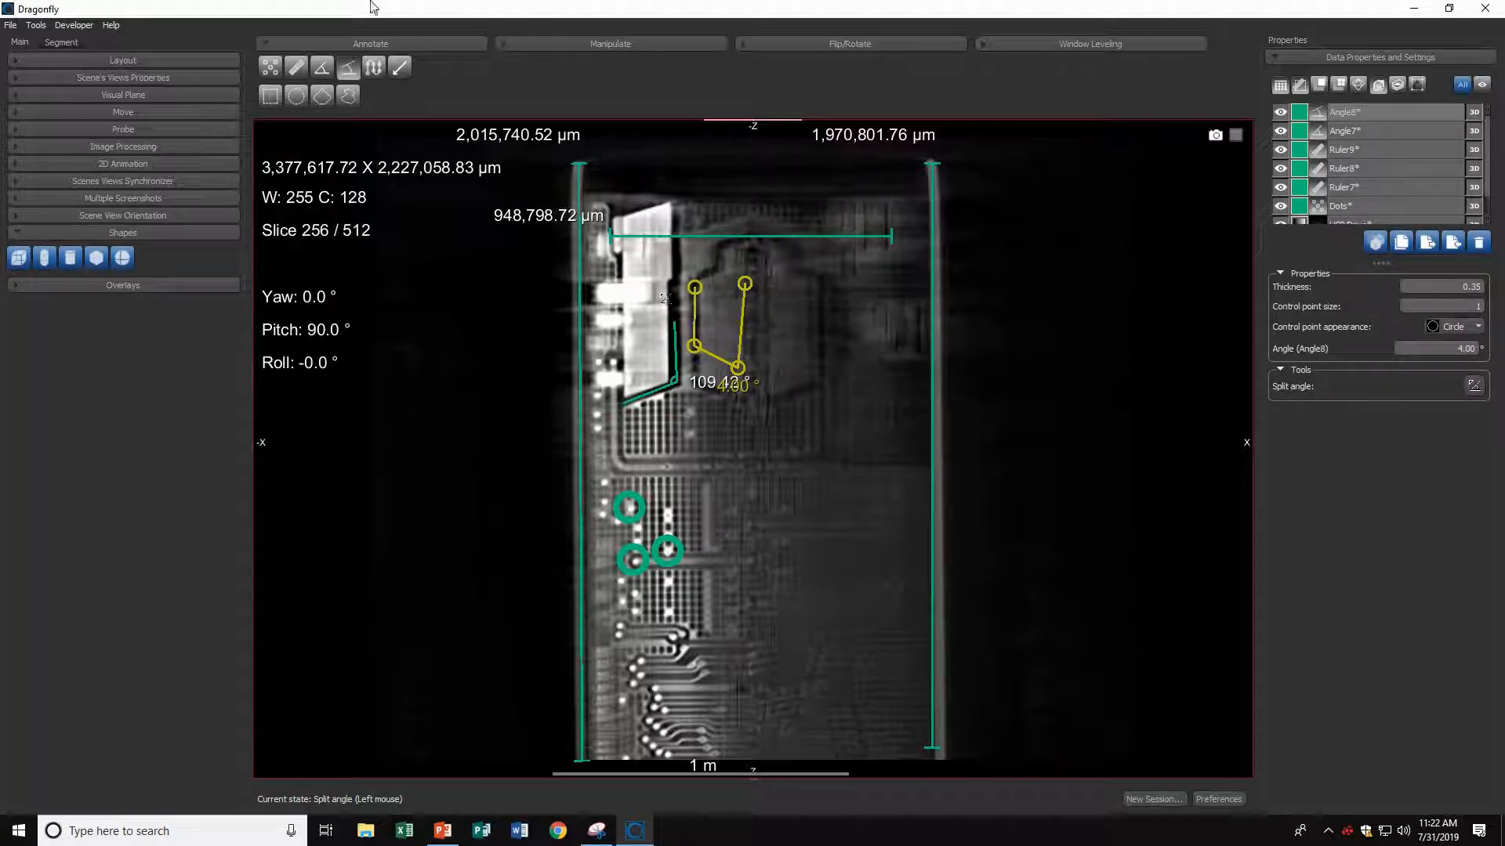
Draw an open U-shaped path about 1,184,544 µm long along the trace below the chips and smooth it
click(373, 68)
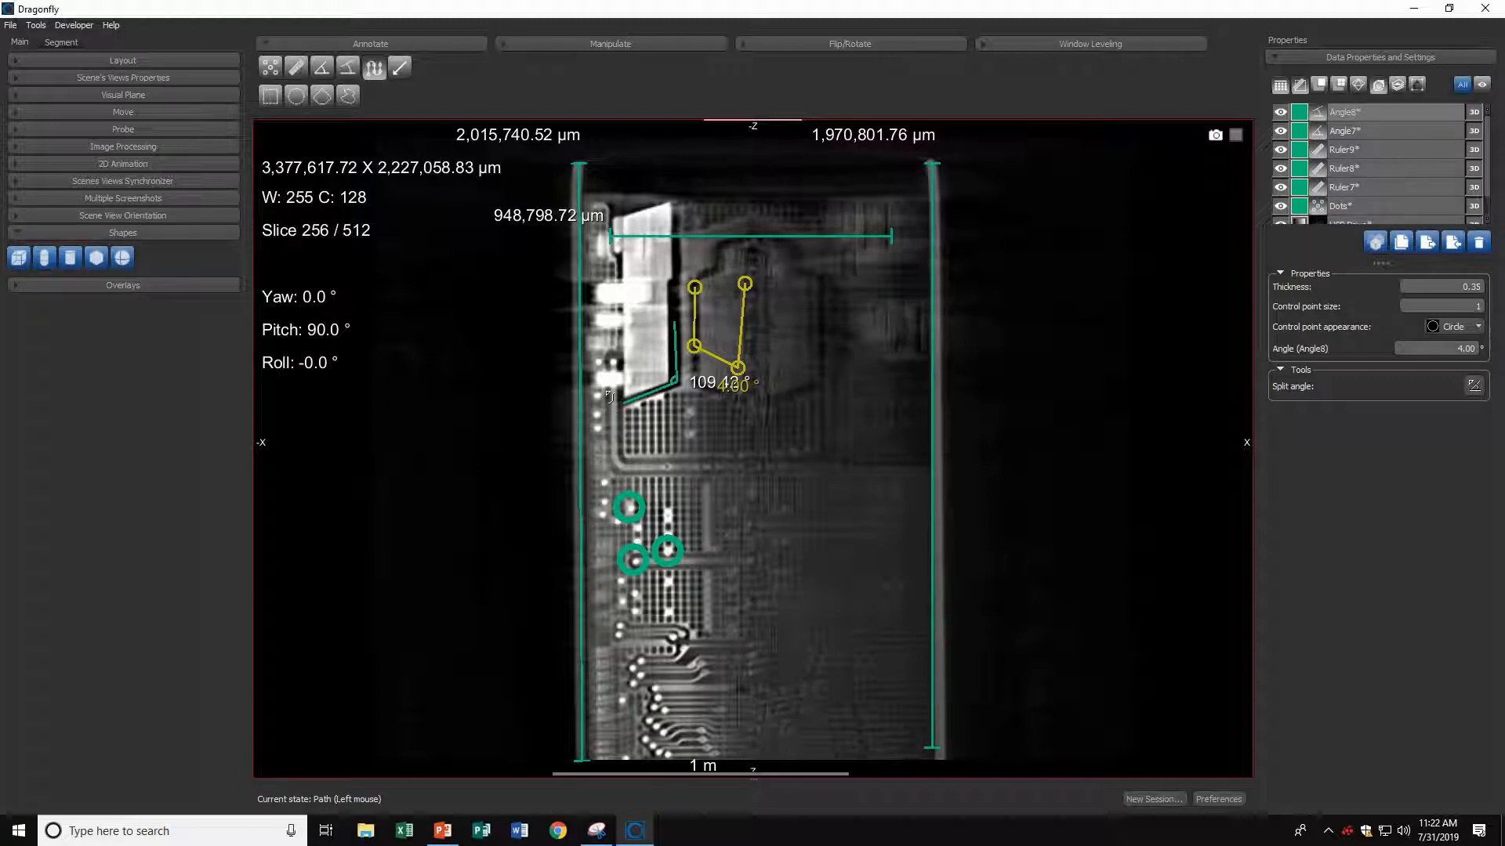
mouse_move(608, 392)
mouse_down()
mouse_move(610, 474)
mouse_move(825, 474)
mouse_move(838, 409)
mouse_up()
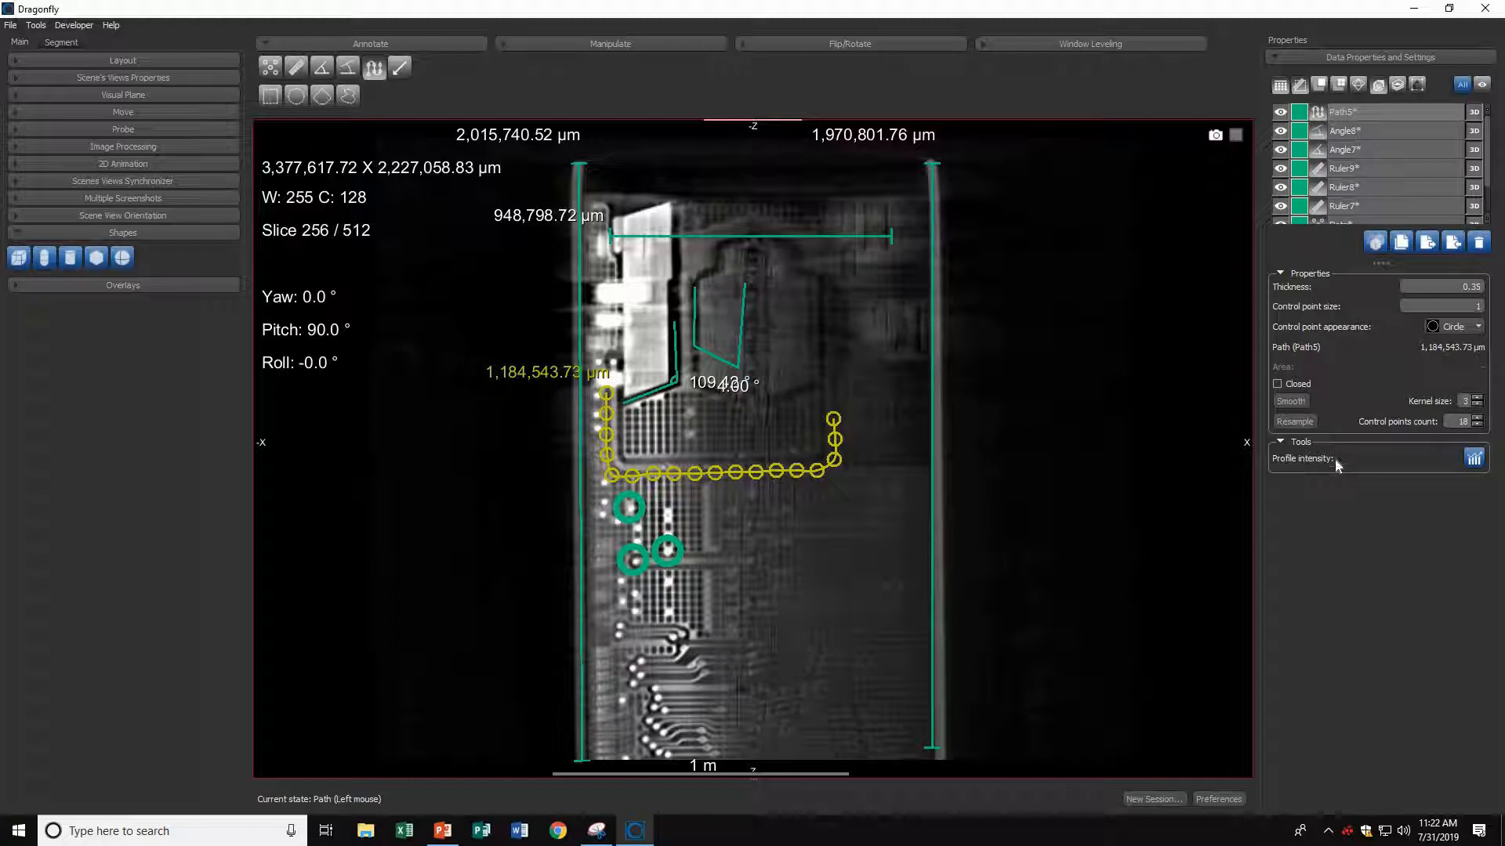
click(1305, 403)
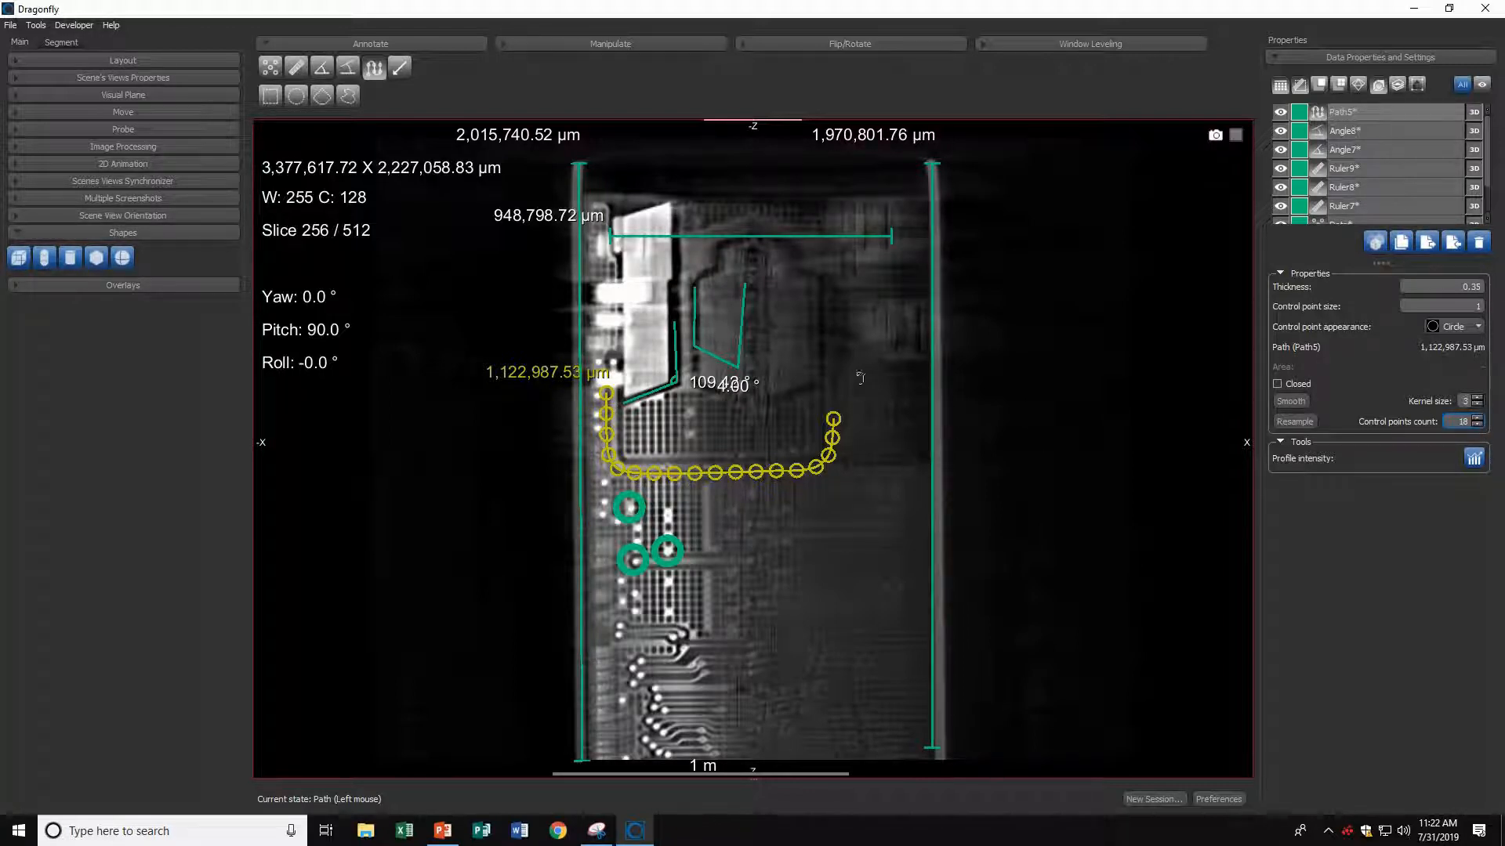
Resample the path to 15 control points
click(1478, 426)
click(1477, 426)
click(1477, 426)
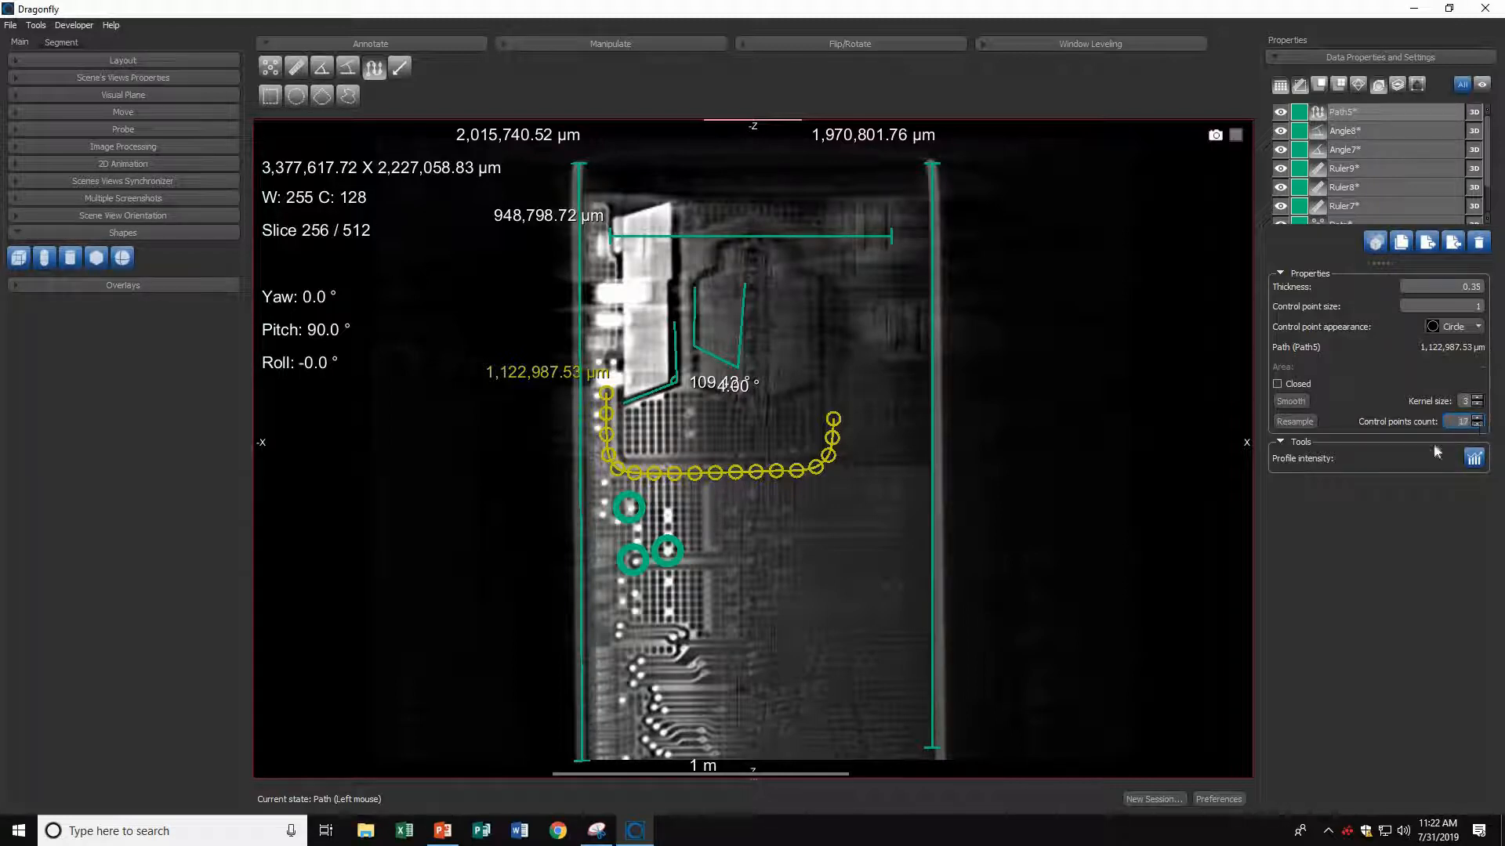
click(1293, 422)
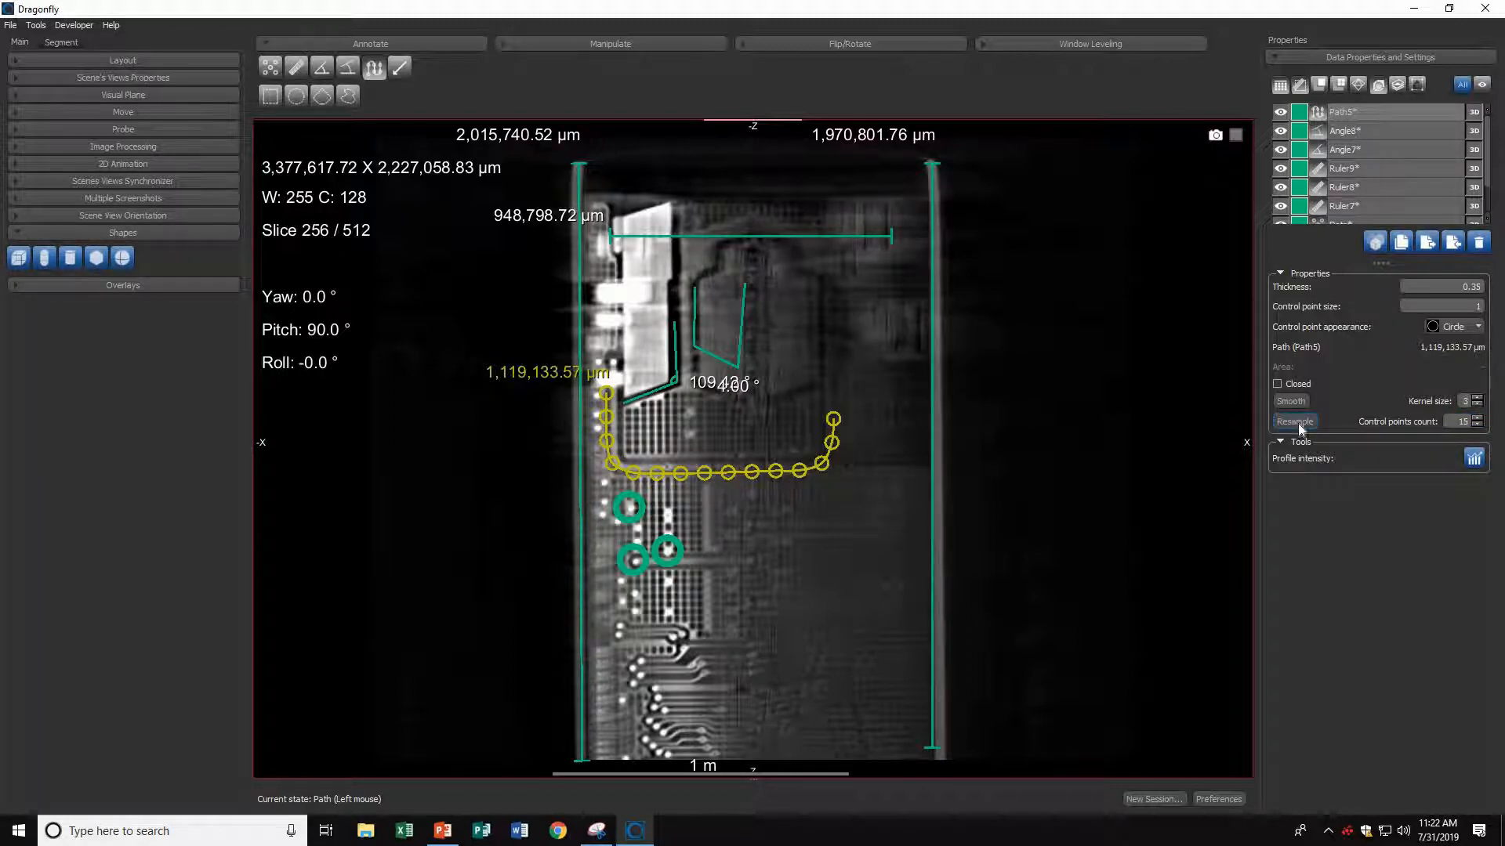
Draw an arrow whose head points up at the underside of the horizontal ruler, near the ruler's right end
click(400, 69)
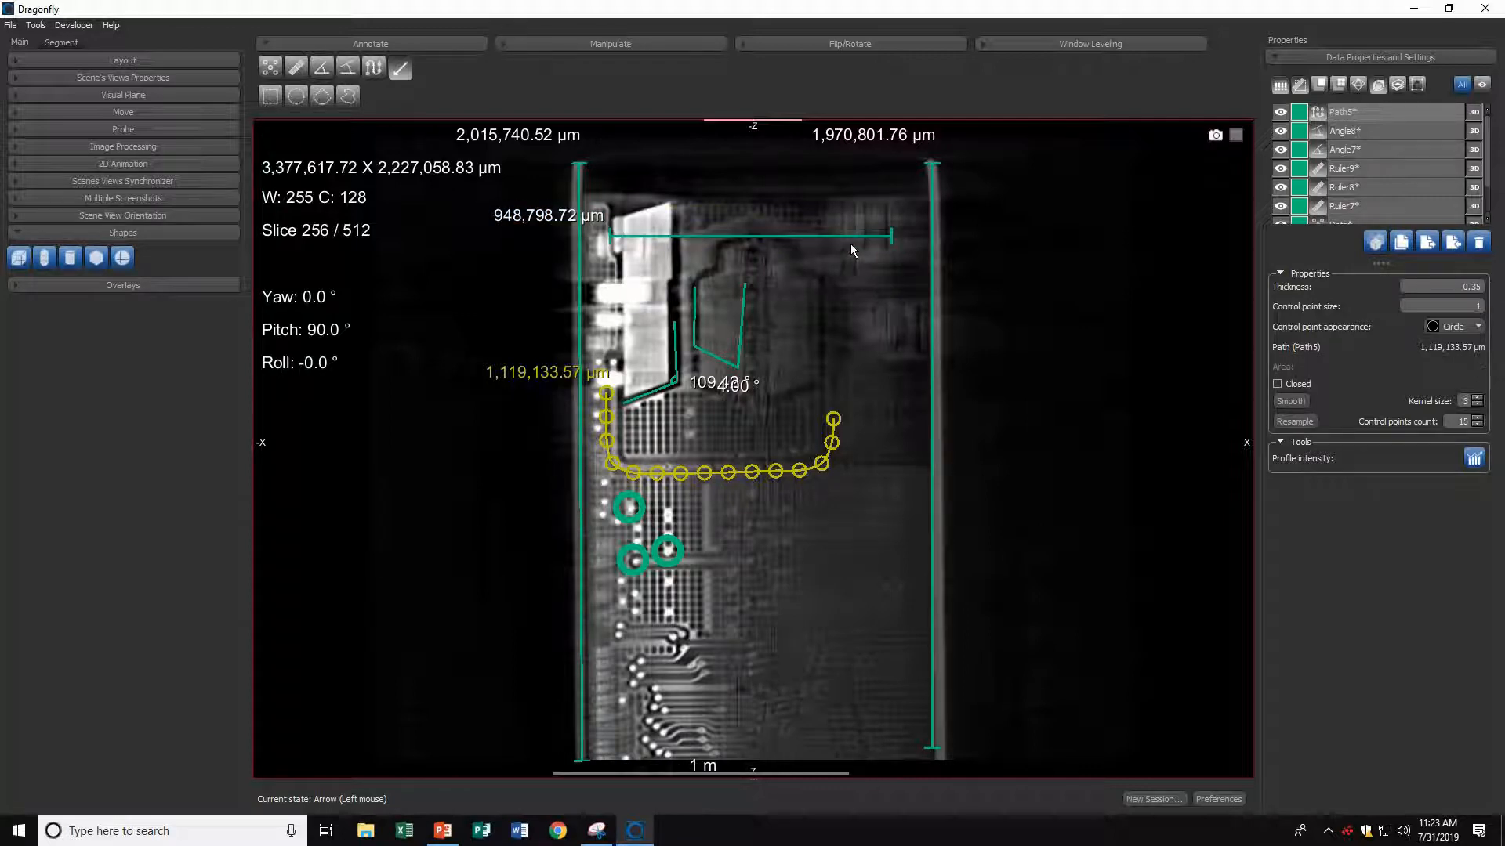
click(852, 290)
mouse_move(850, 246)
mouse_down()
mouse_move(853, 296)
mouse_move(892, 345)
mouse_move(876, 341)
mouse_up()
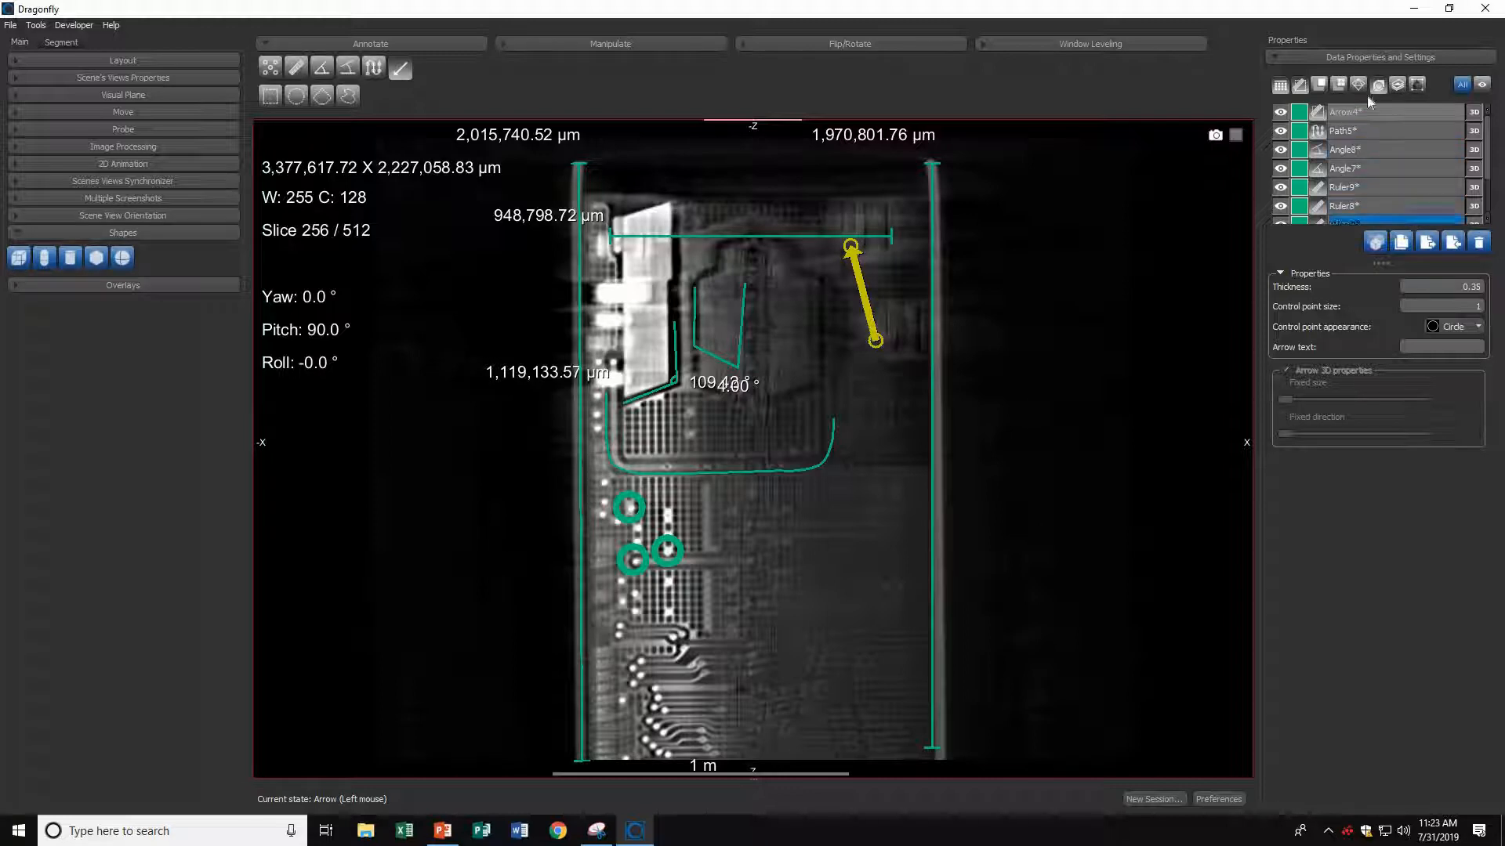
click(1303, 87)
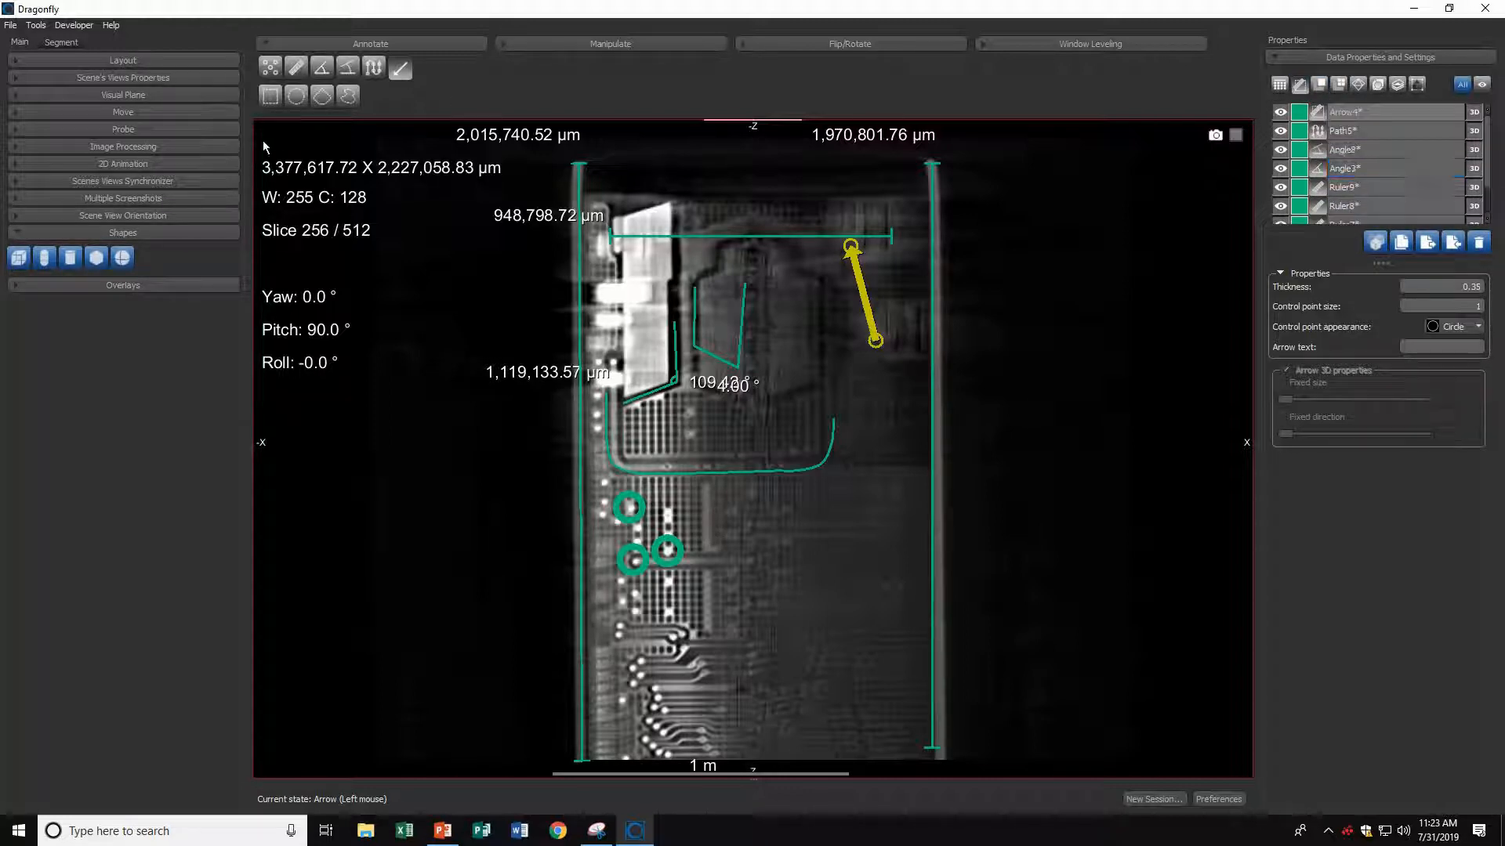
Draw a rectangular region of about 154,000,000,000 µm² below the path and an elliptical region of about 26,000,000,000 µm² near the right casing wall
click(271, 96)
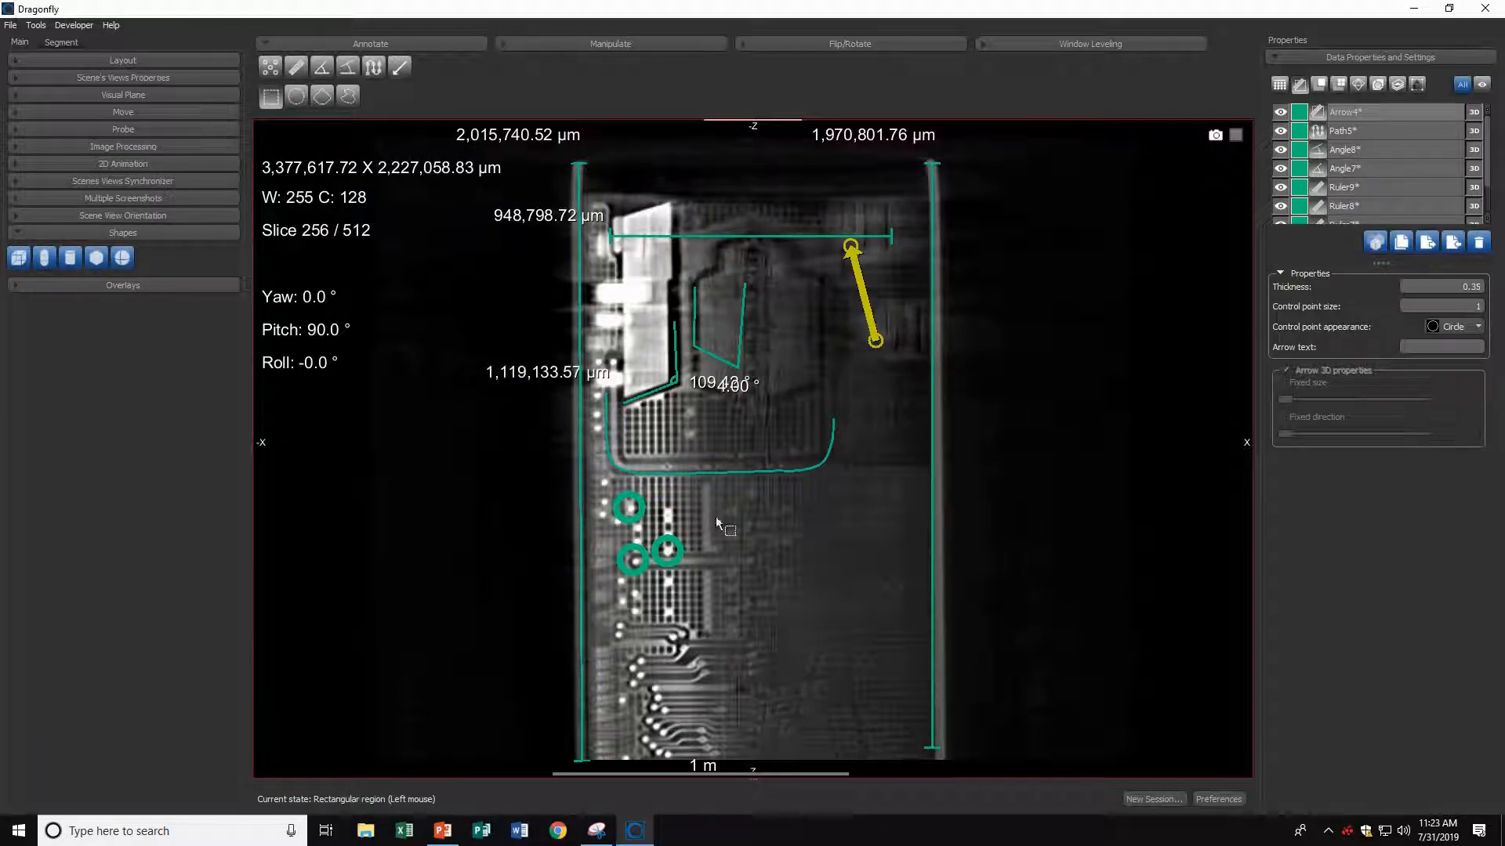
drag(719, 518, 827, 642)
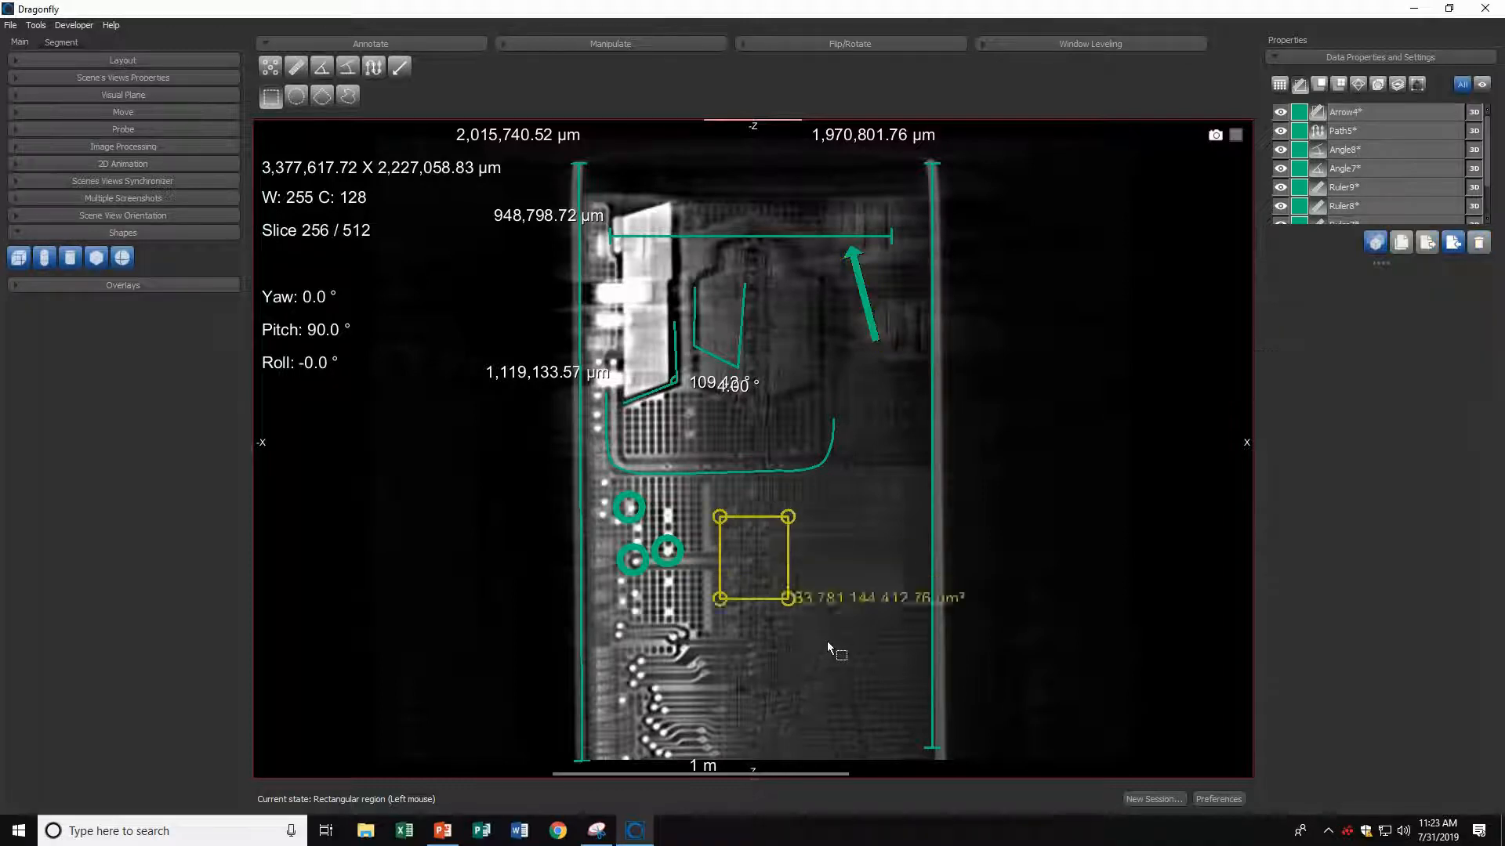
click(297, 97)
drag(867, 441, 911, 511)
Outline the traces below the three marked points with a six-point polygonal region of about 46,000,000,000 µm²
click(322, 96)
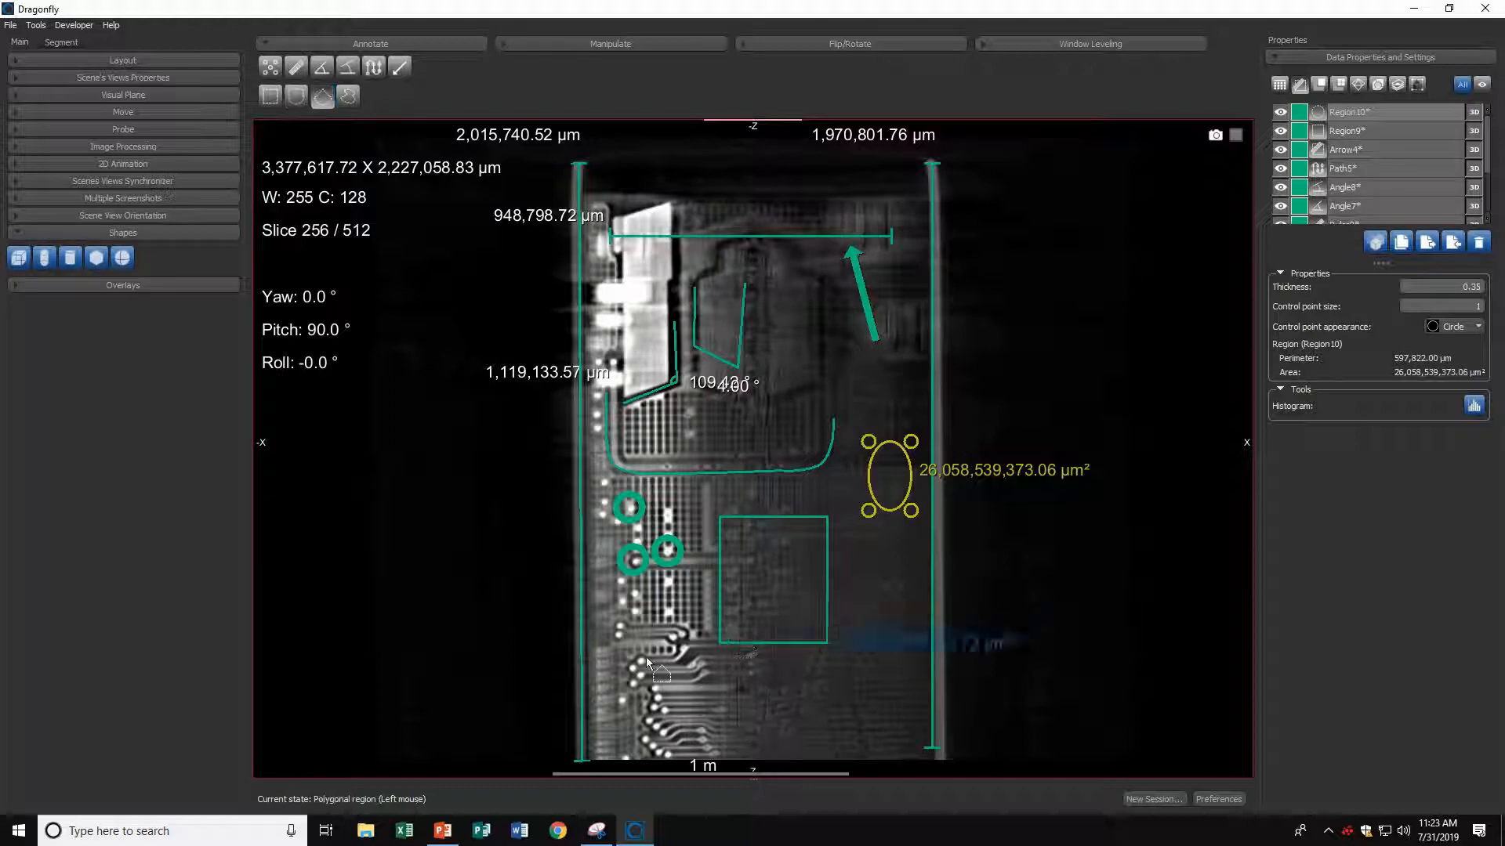
click(645, 659)
click(645, 709)
click(677, 721)
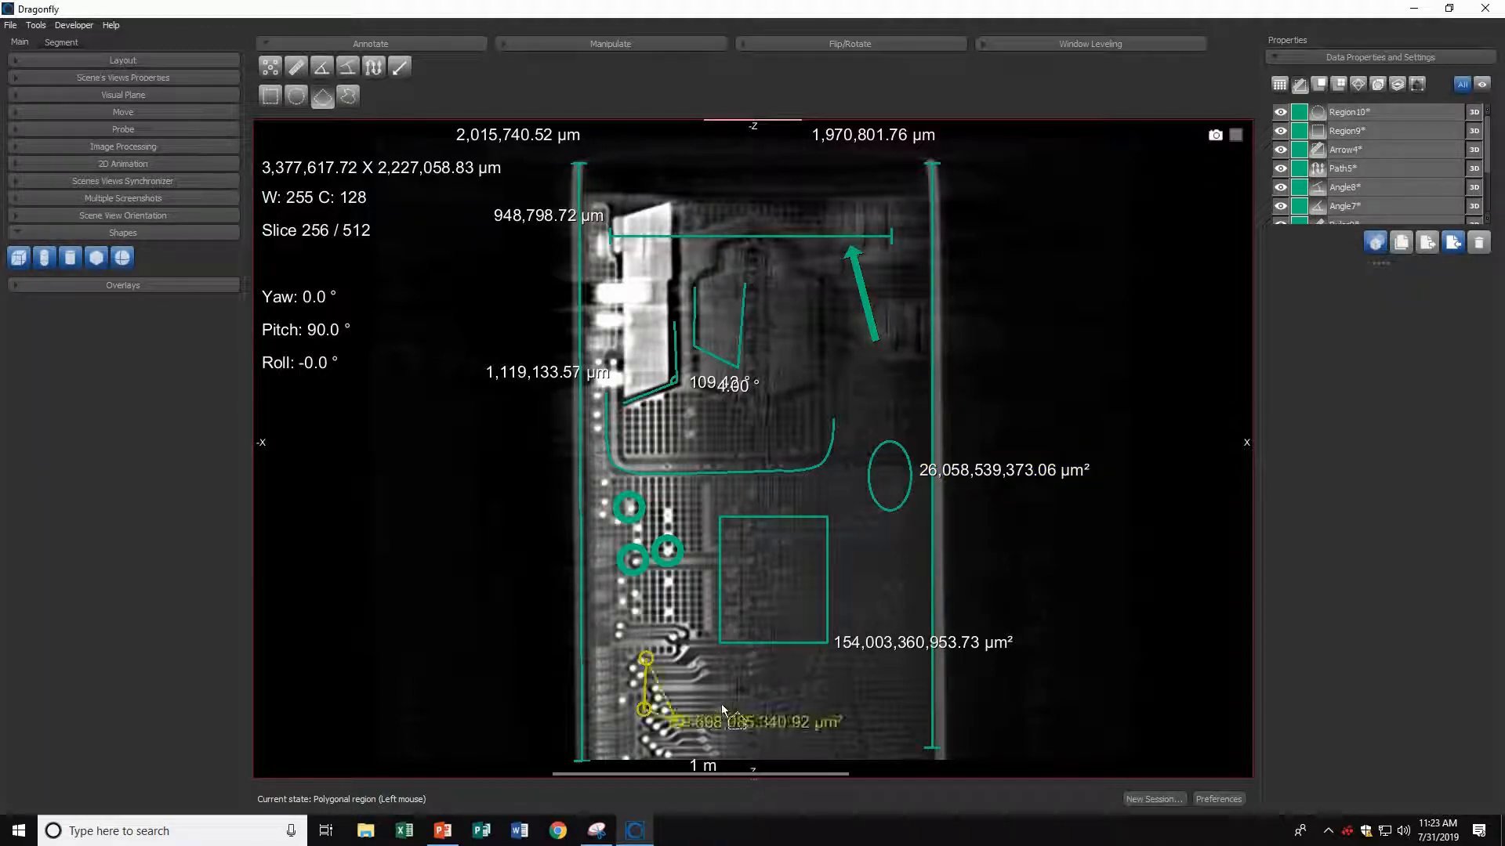
click(722, 705)
click(698, 667)
double_click(672, 641)
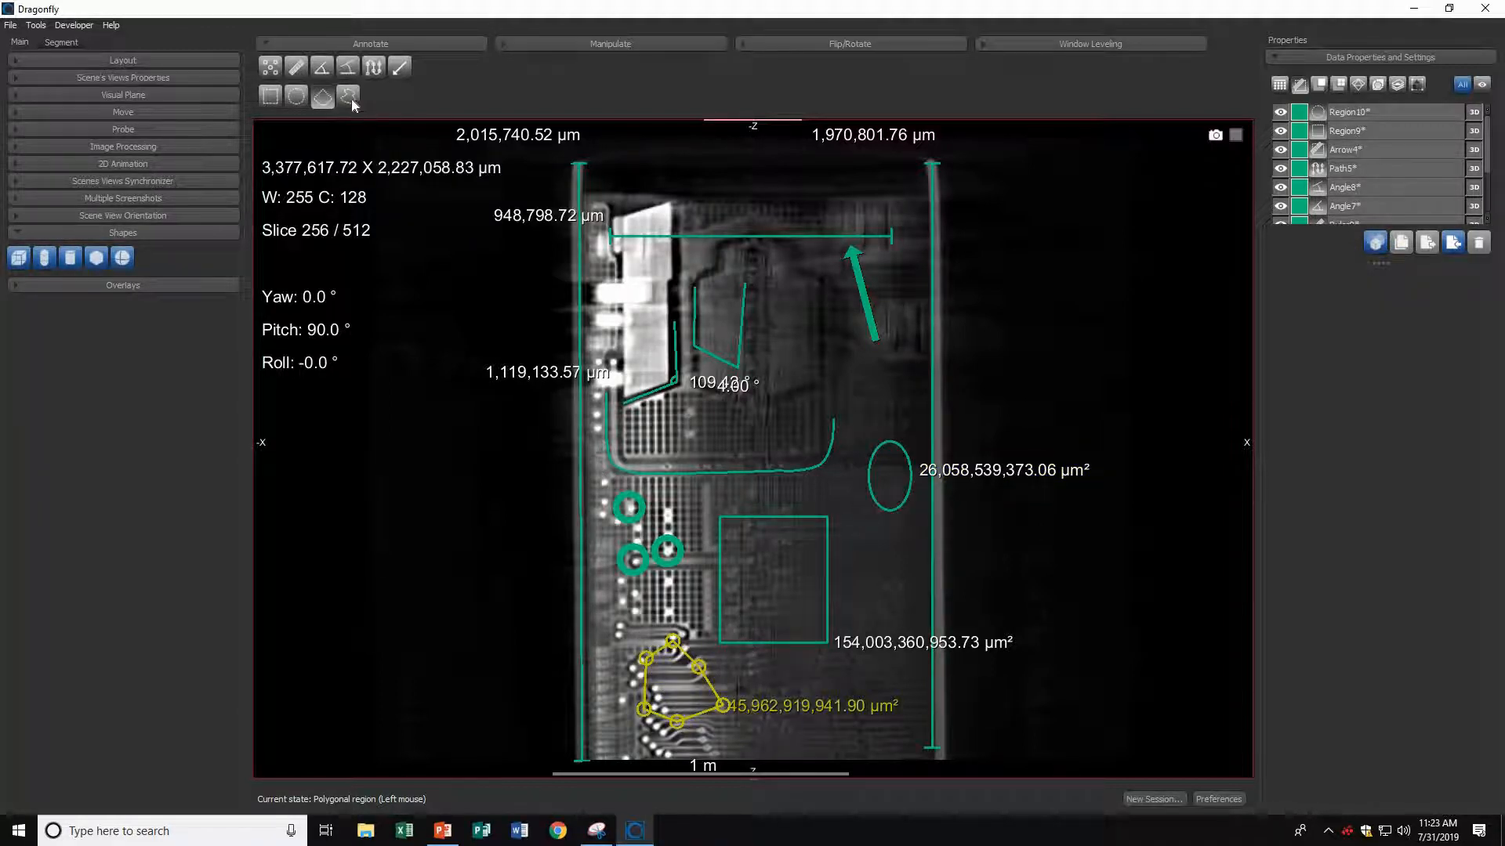
Draw a freehand region of about 45,700,000,000 µm² above the chip outline, and select the rectangular region
click(348, 97)
mouse_move(735, 149)
mouse_down()
mouse_move(705, 169)
mouse_move(757, 231)
mouse_move(776, 192)
mouse_move(748, 160)
mouse_up()
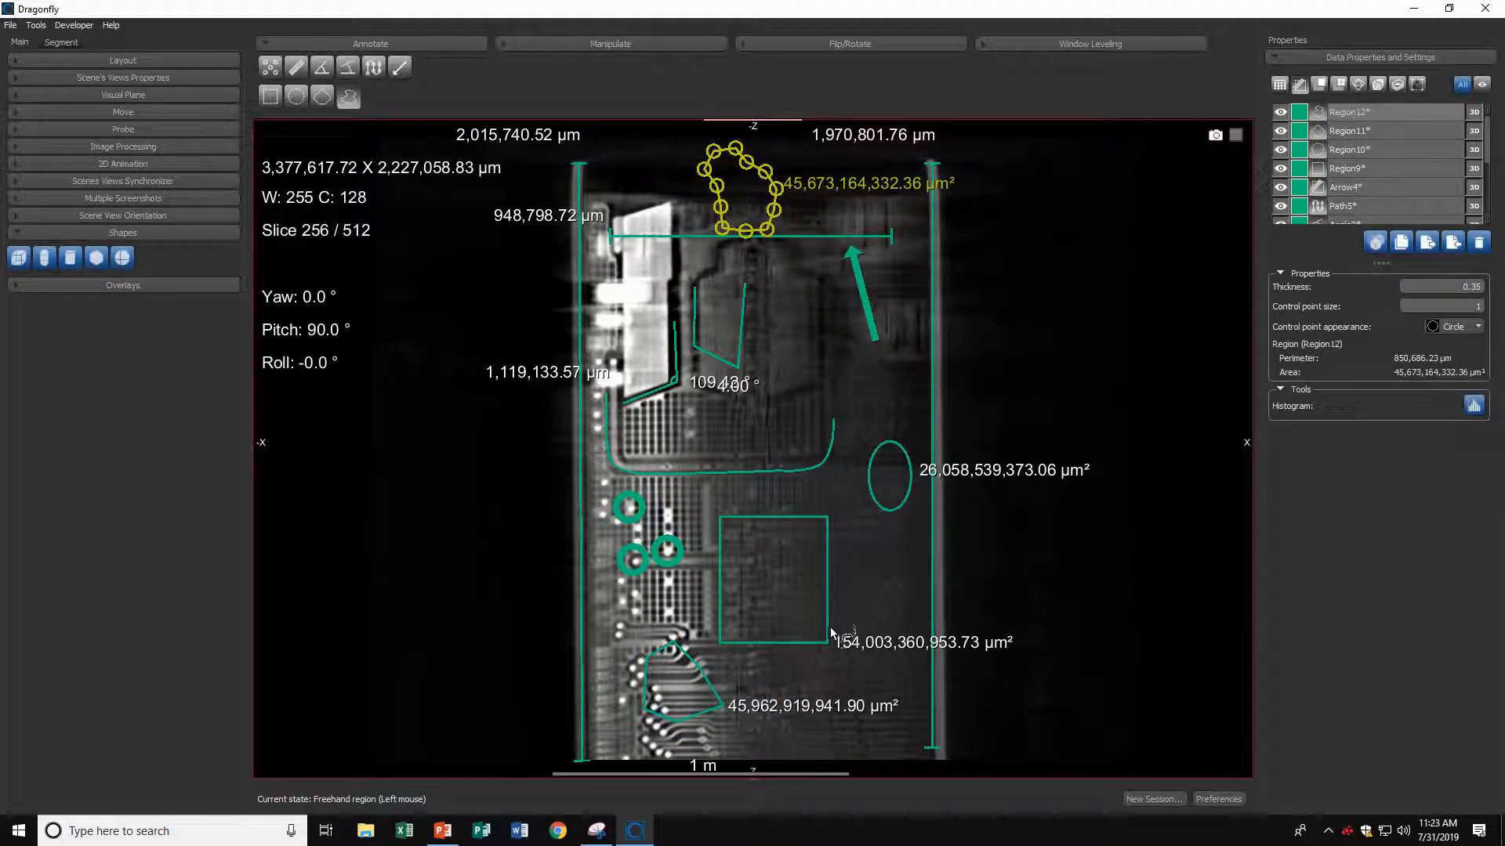
click(886, 631)
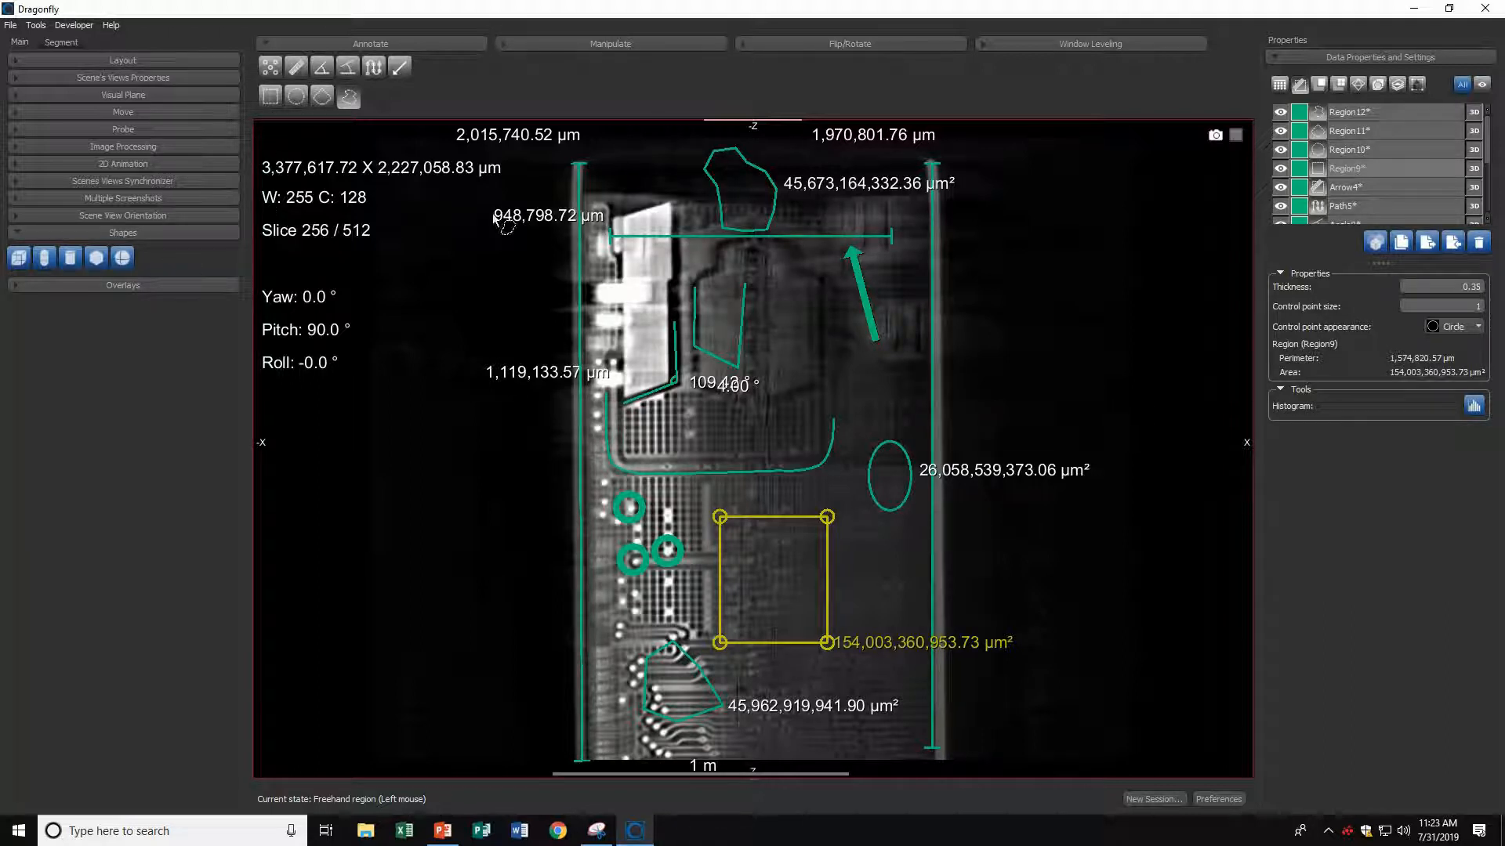
Enlarge the 3D view and use Track to examine from several sides where the annotations lie in the volume
key(space)
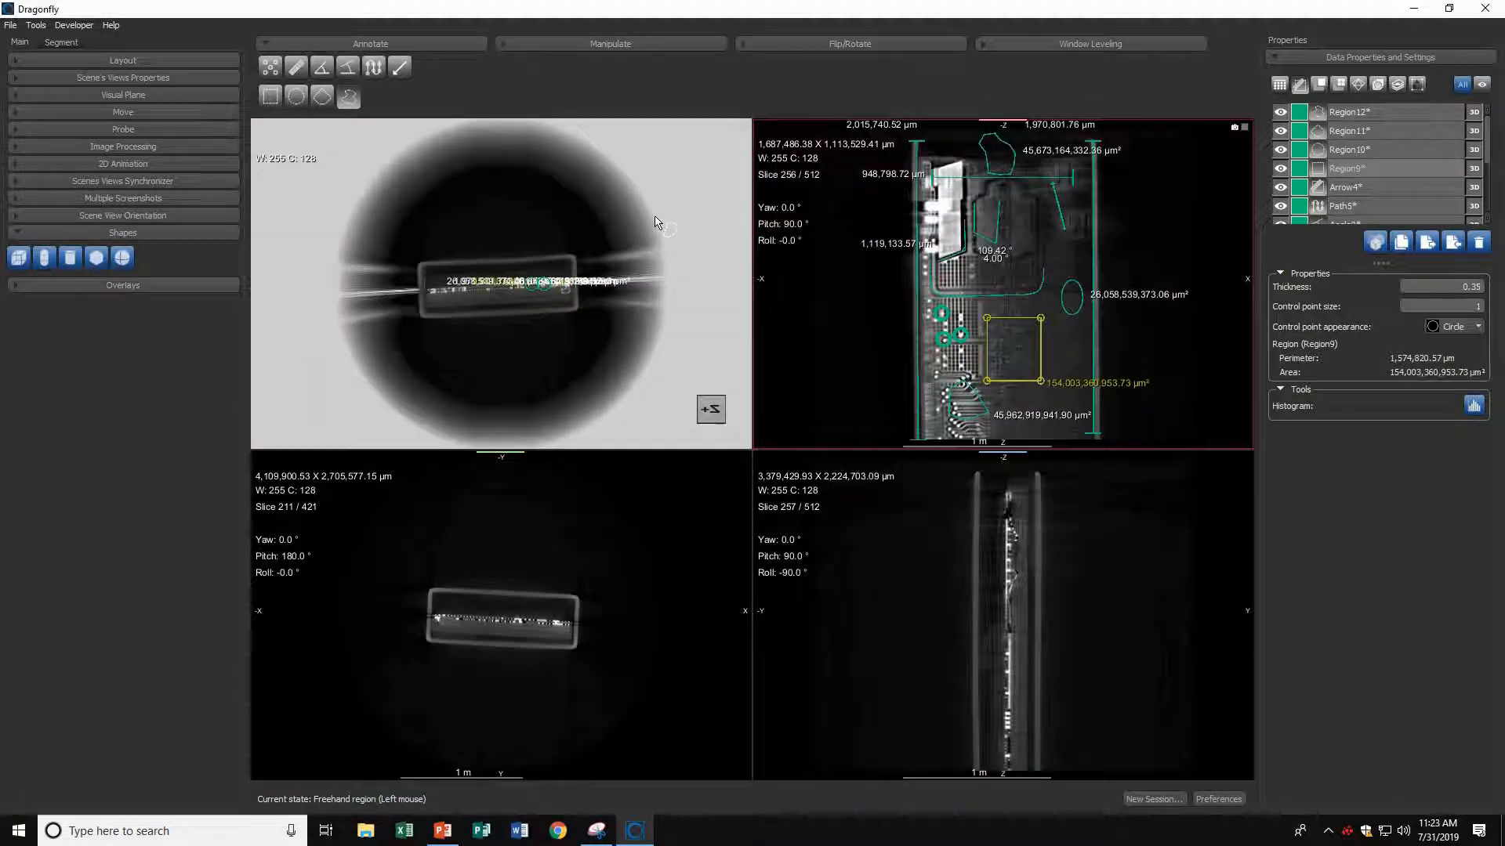
key(space)
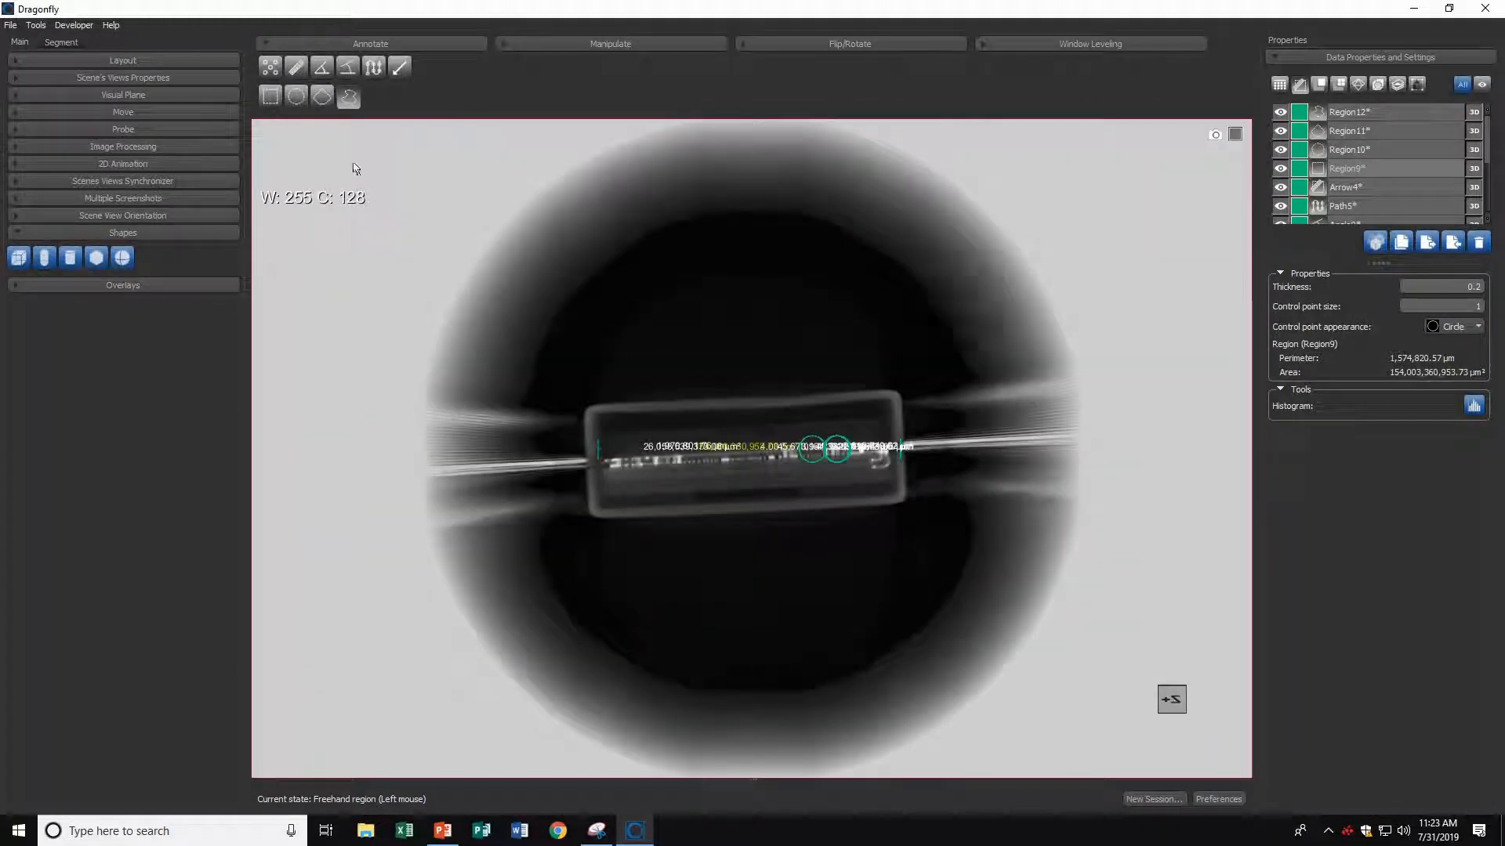
click(595, 44)
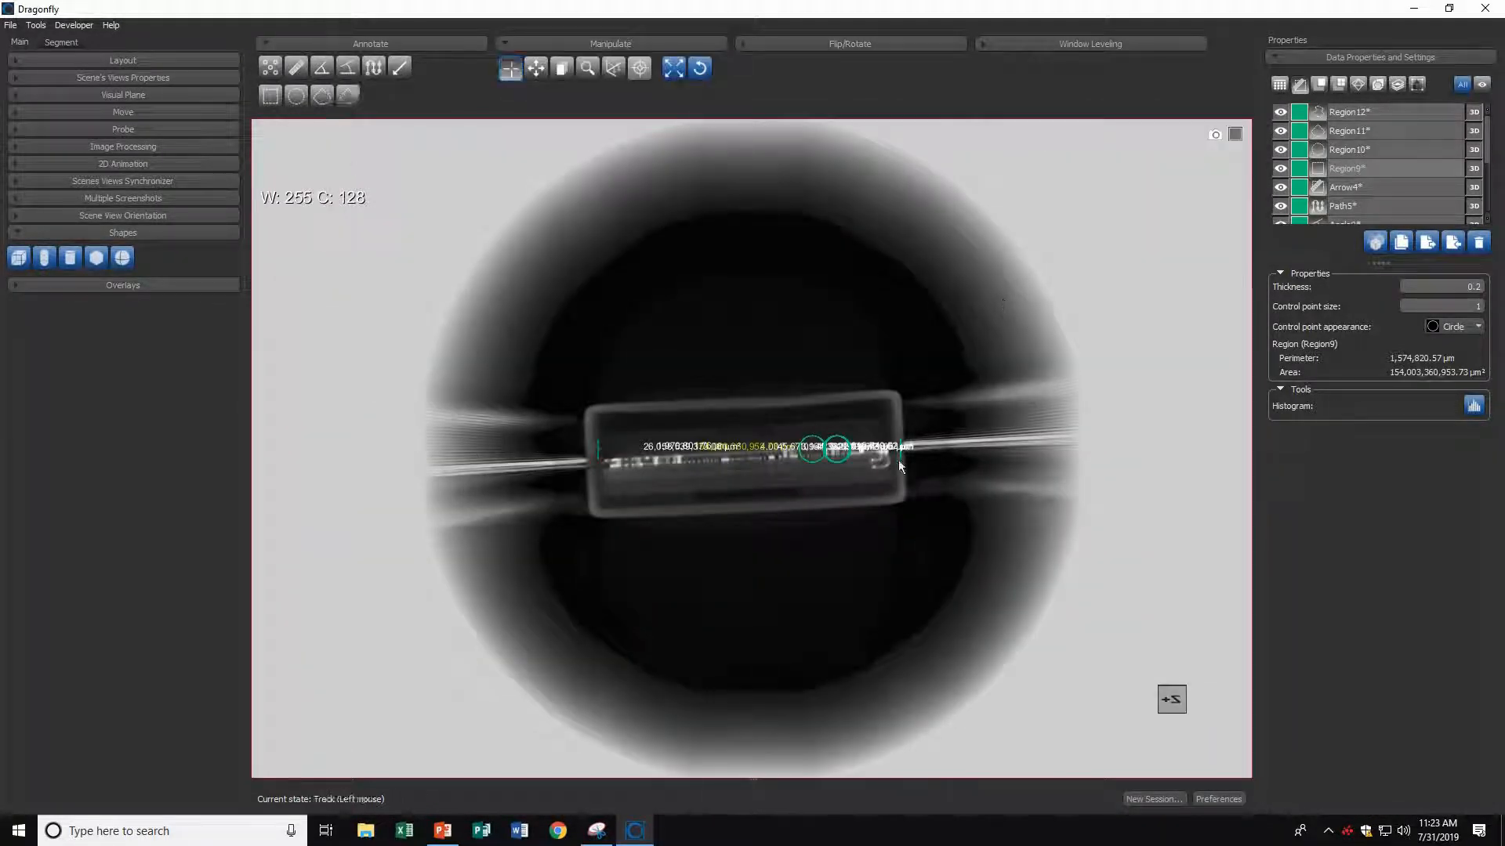
mouse_move(898, 459)
mouse_down()
mouse_move(825, 589)
mouse_move(769, 409)
mouse_move(870, 279)
mouse_move(1044, 373)
mouse_move(1092, 326)
mouse_move(980, 308)
mouse_move(896, 376)
mouse_move(871, 420)
mouse_up()
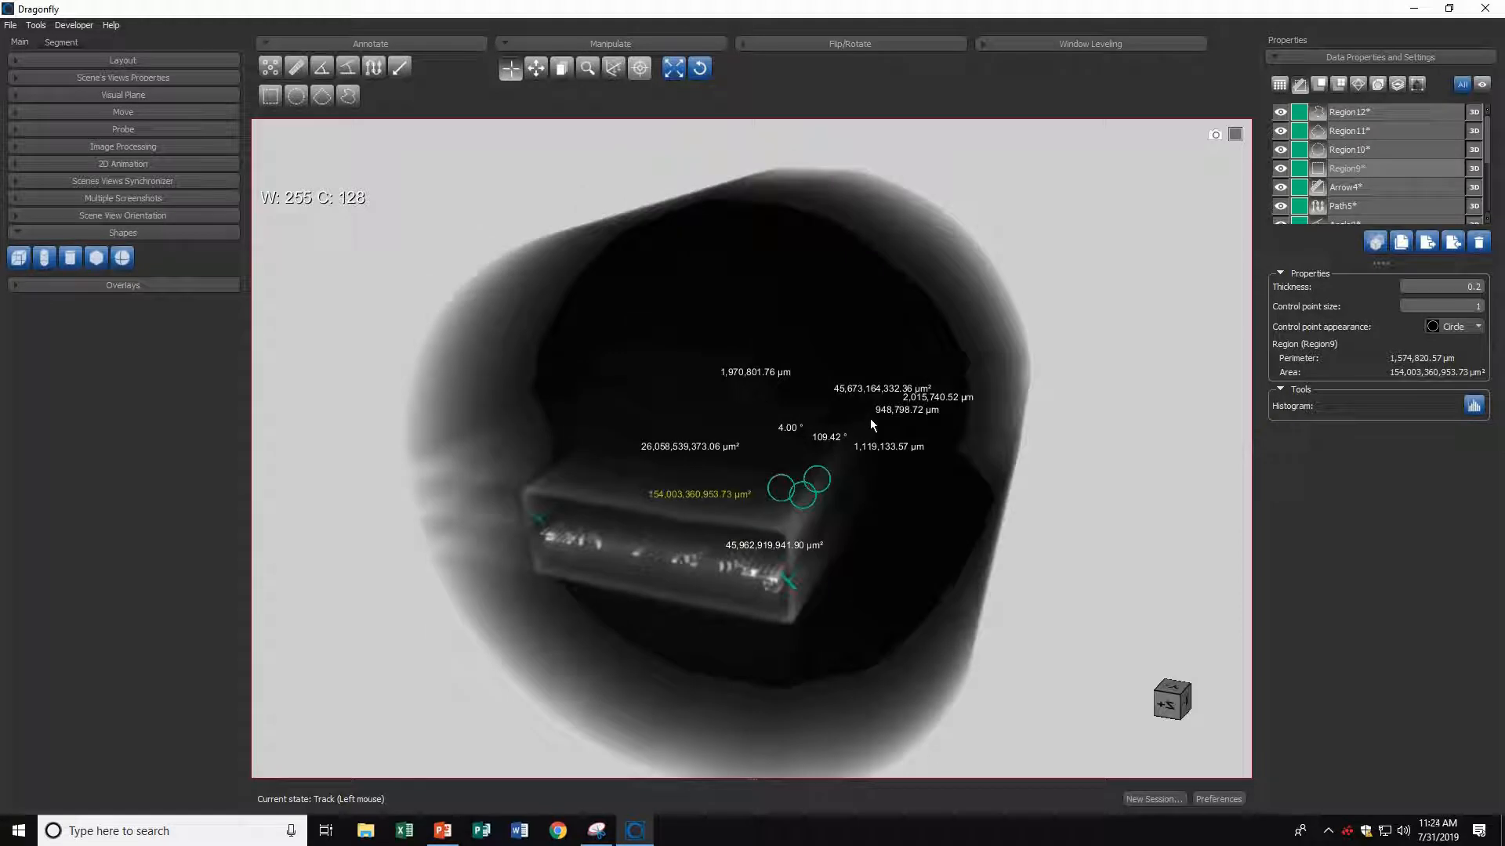
drag(466, 589, 583, 567)
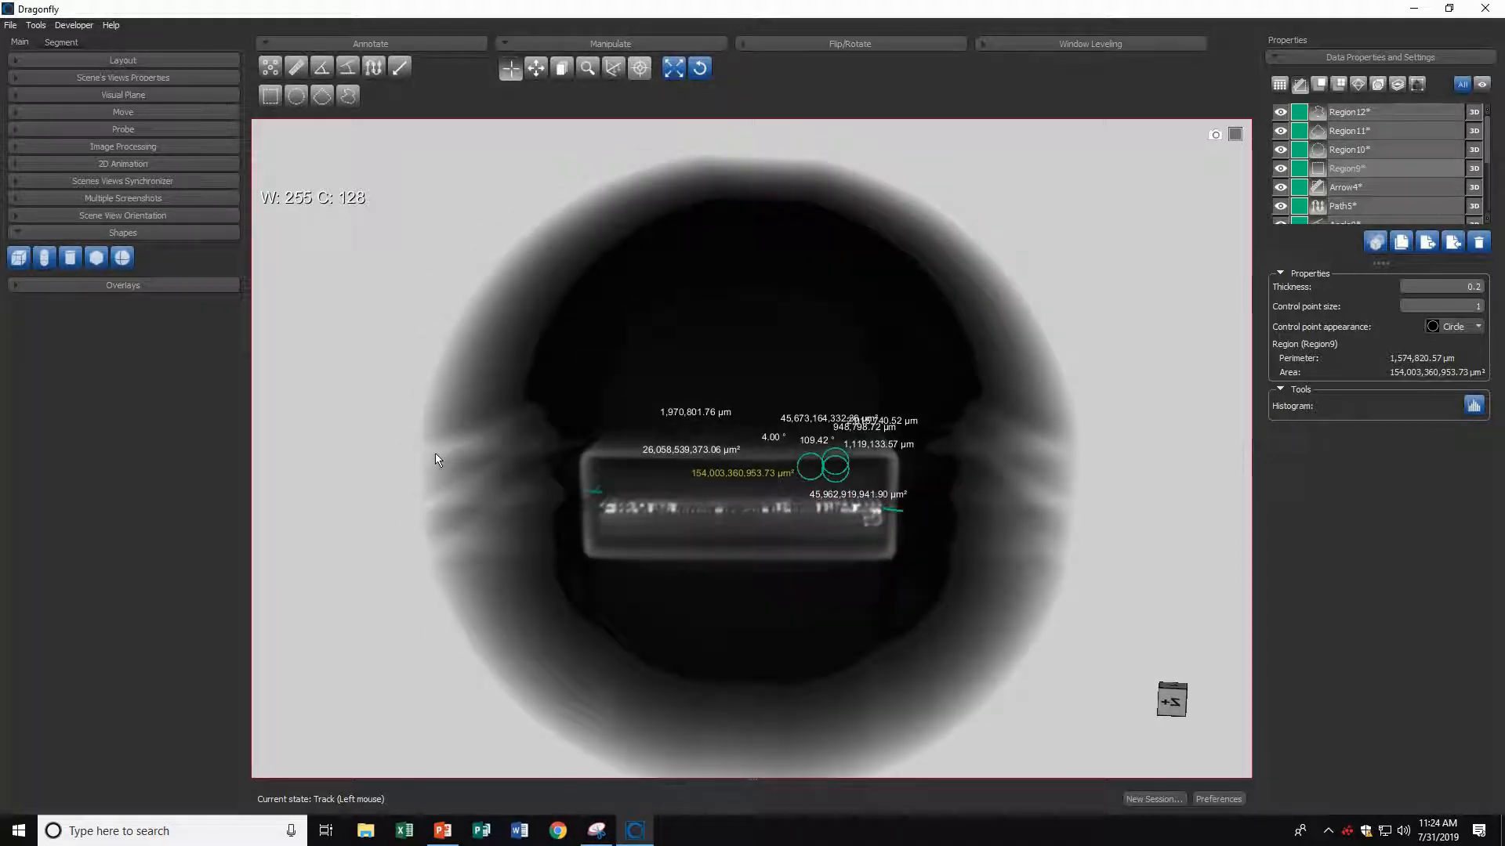
drag(596, 467, 889, 486)
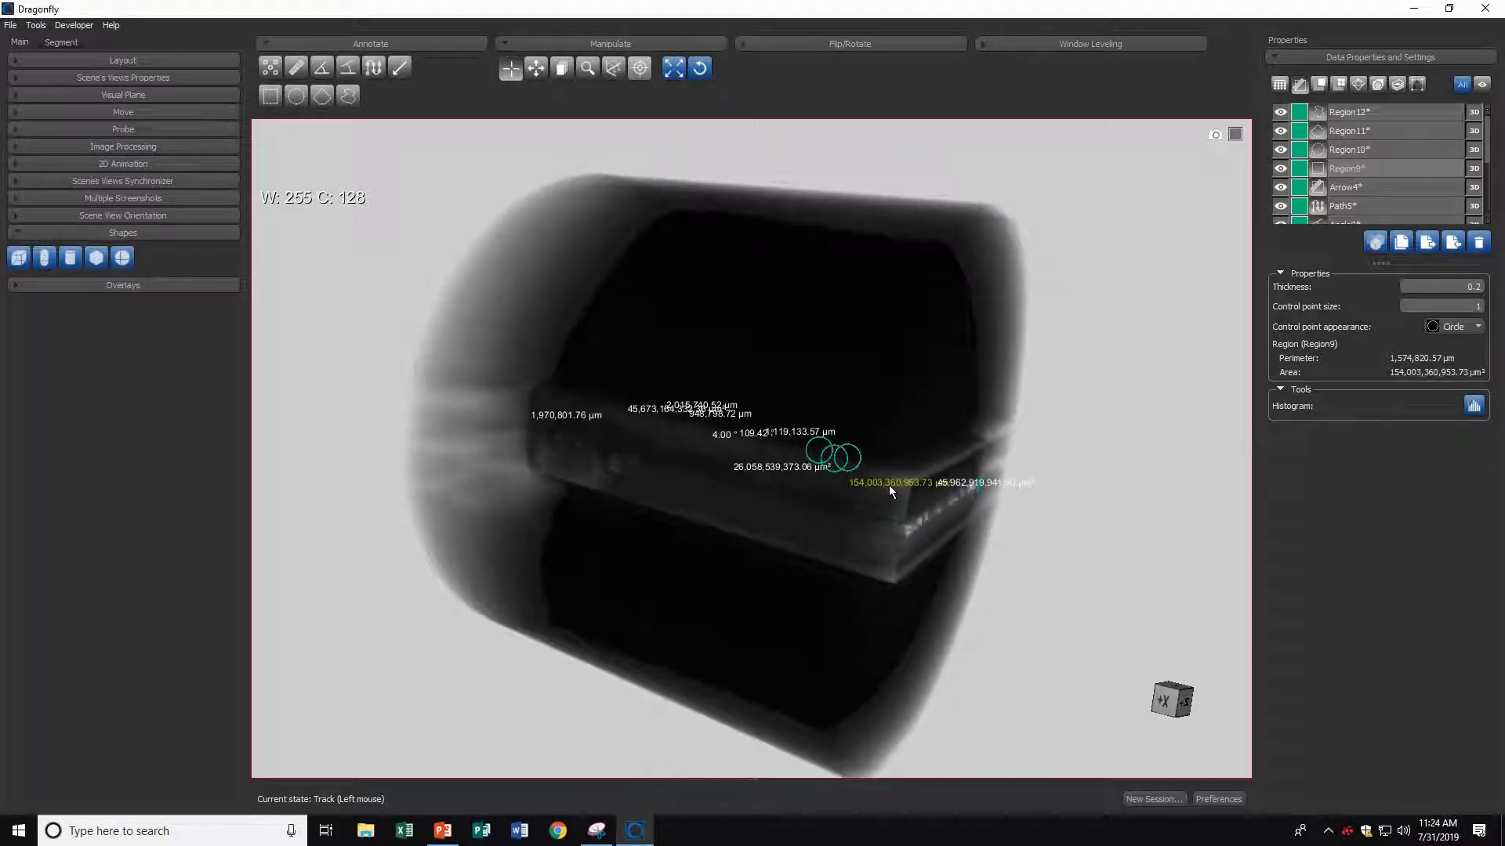
drag(1093, 635, 531, 319)
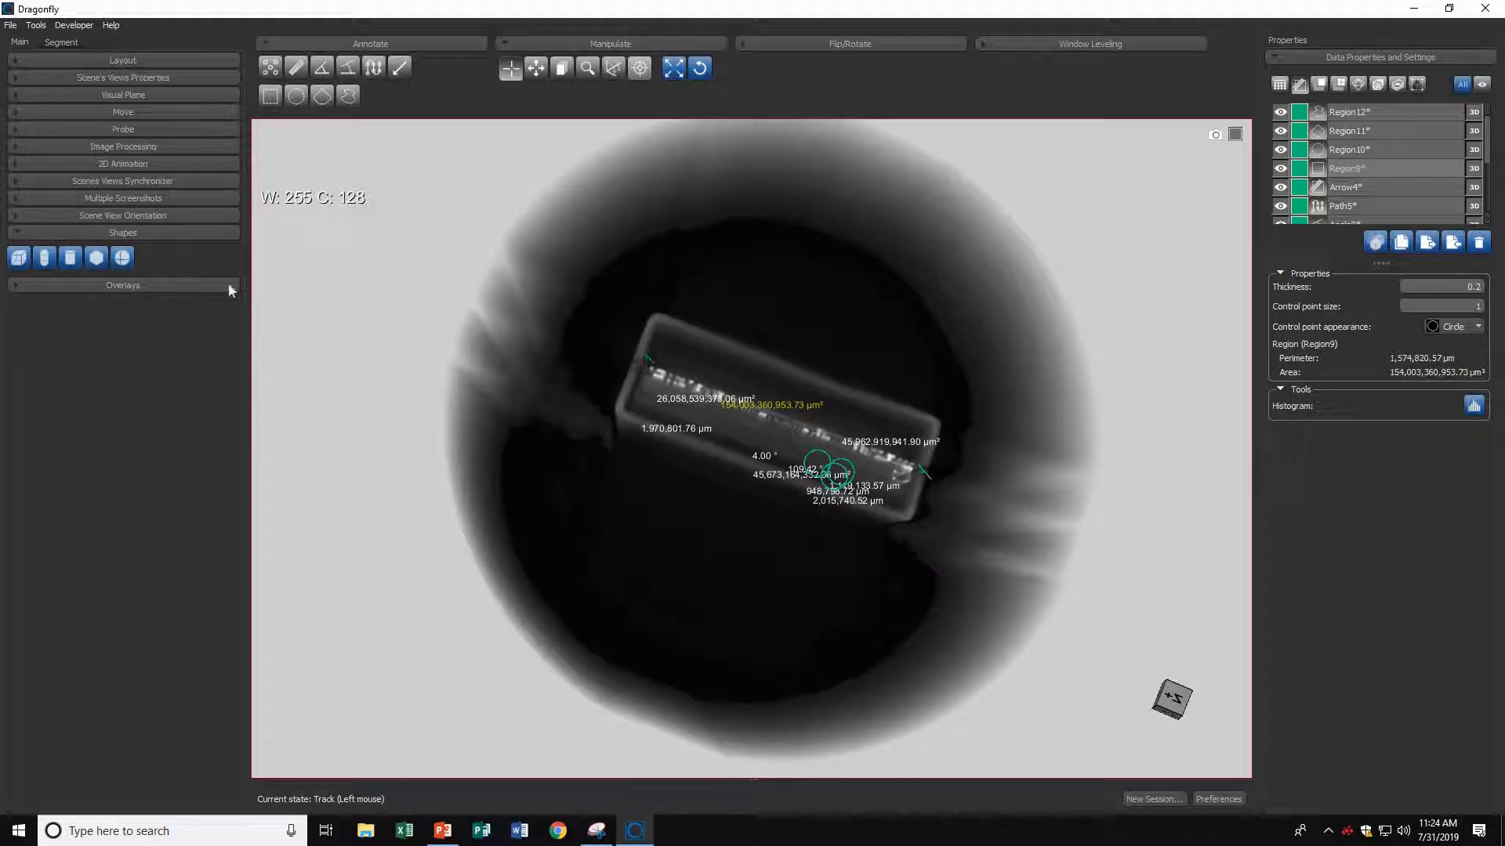
Create a box shape around the volume and show it in the 3D view
drag(169, 236, 82, 149)
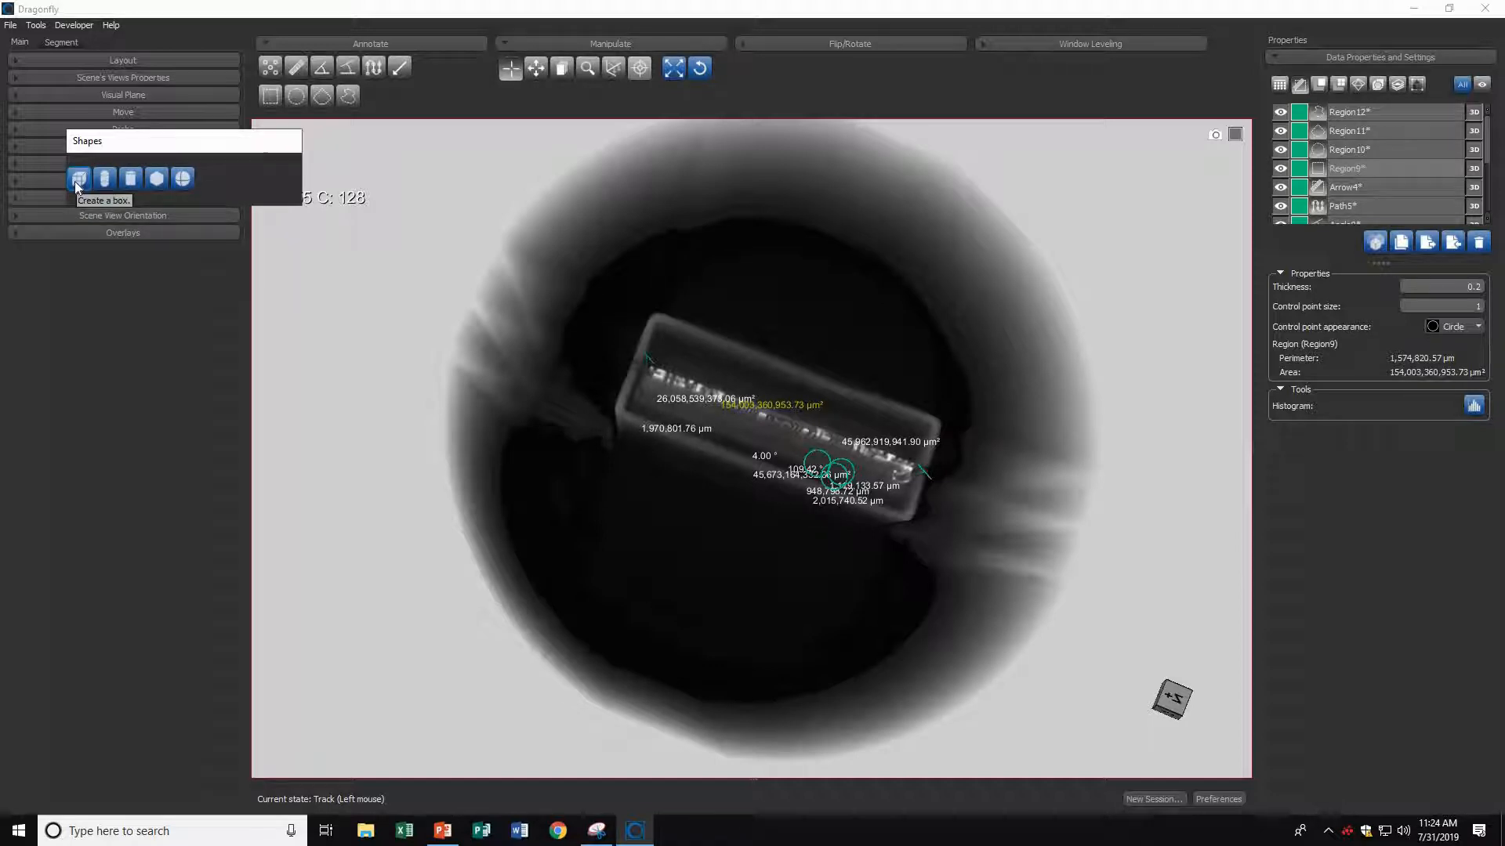
click(773, 285)
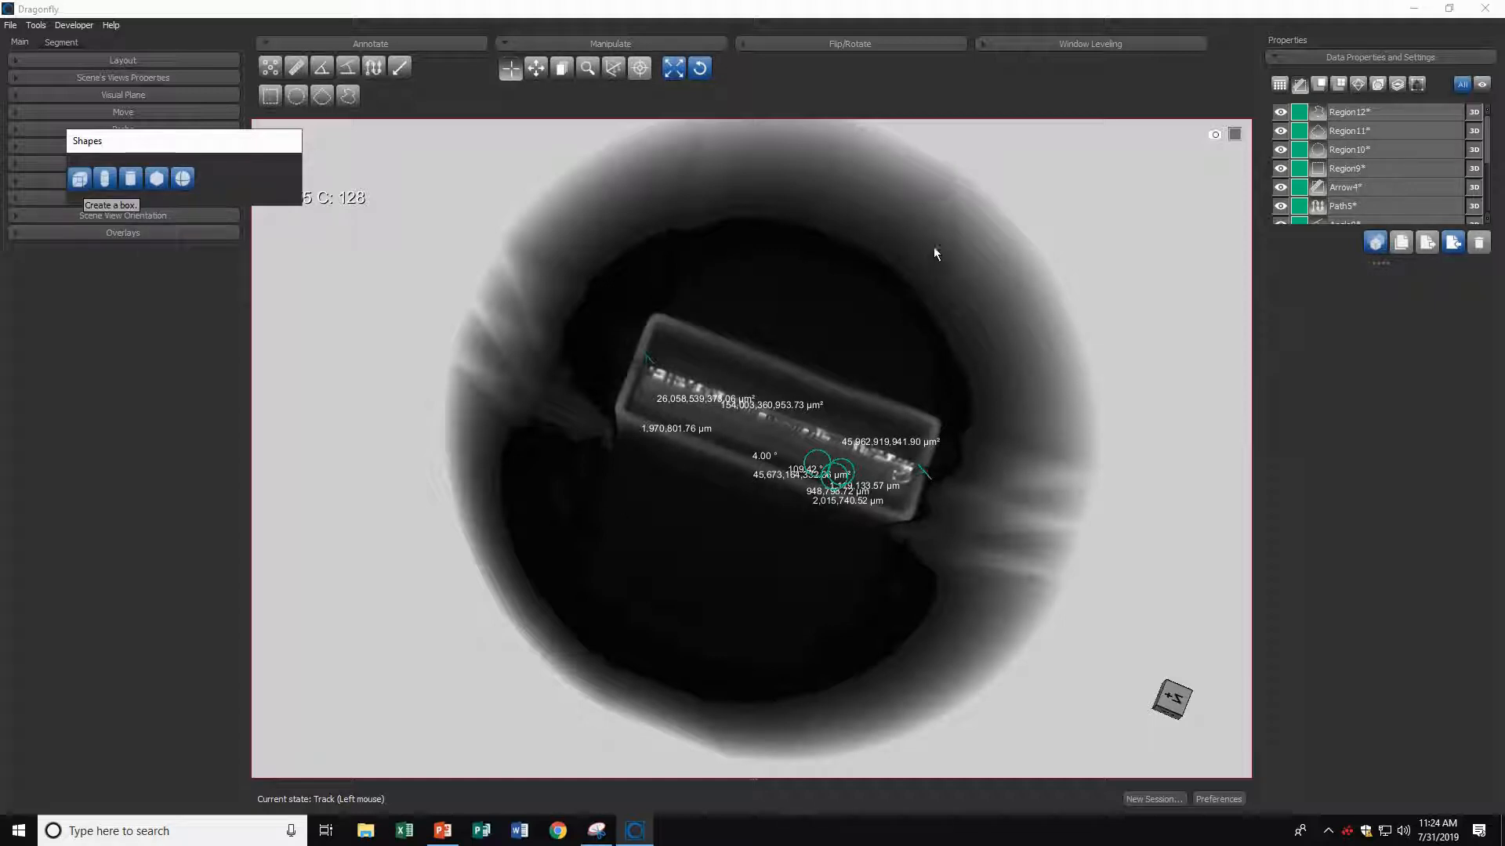
drag(993, 219, 1399, 68)
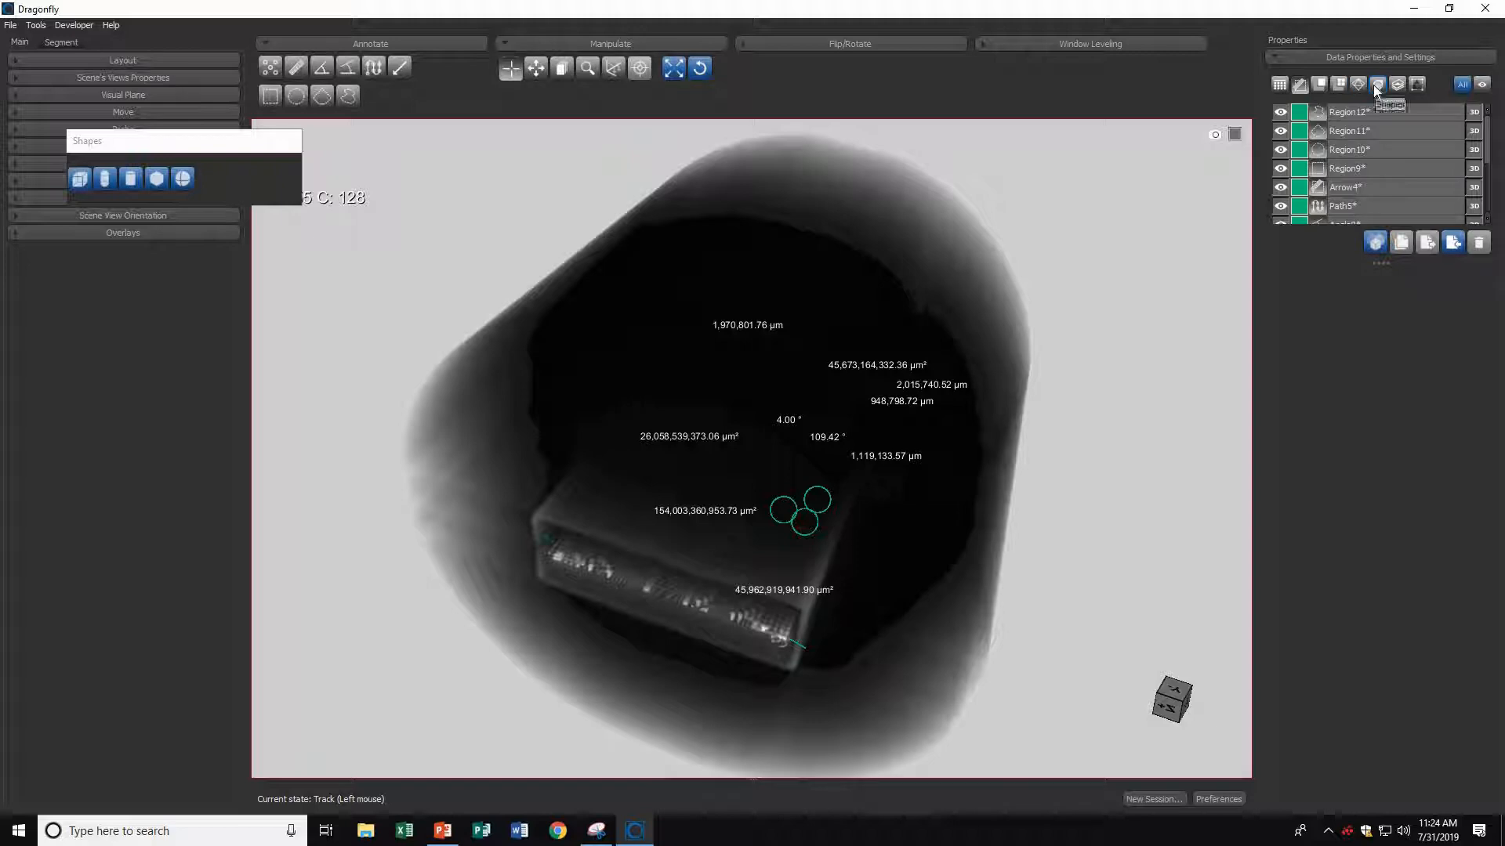
click(1377, 84)
click(1280, 114)
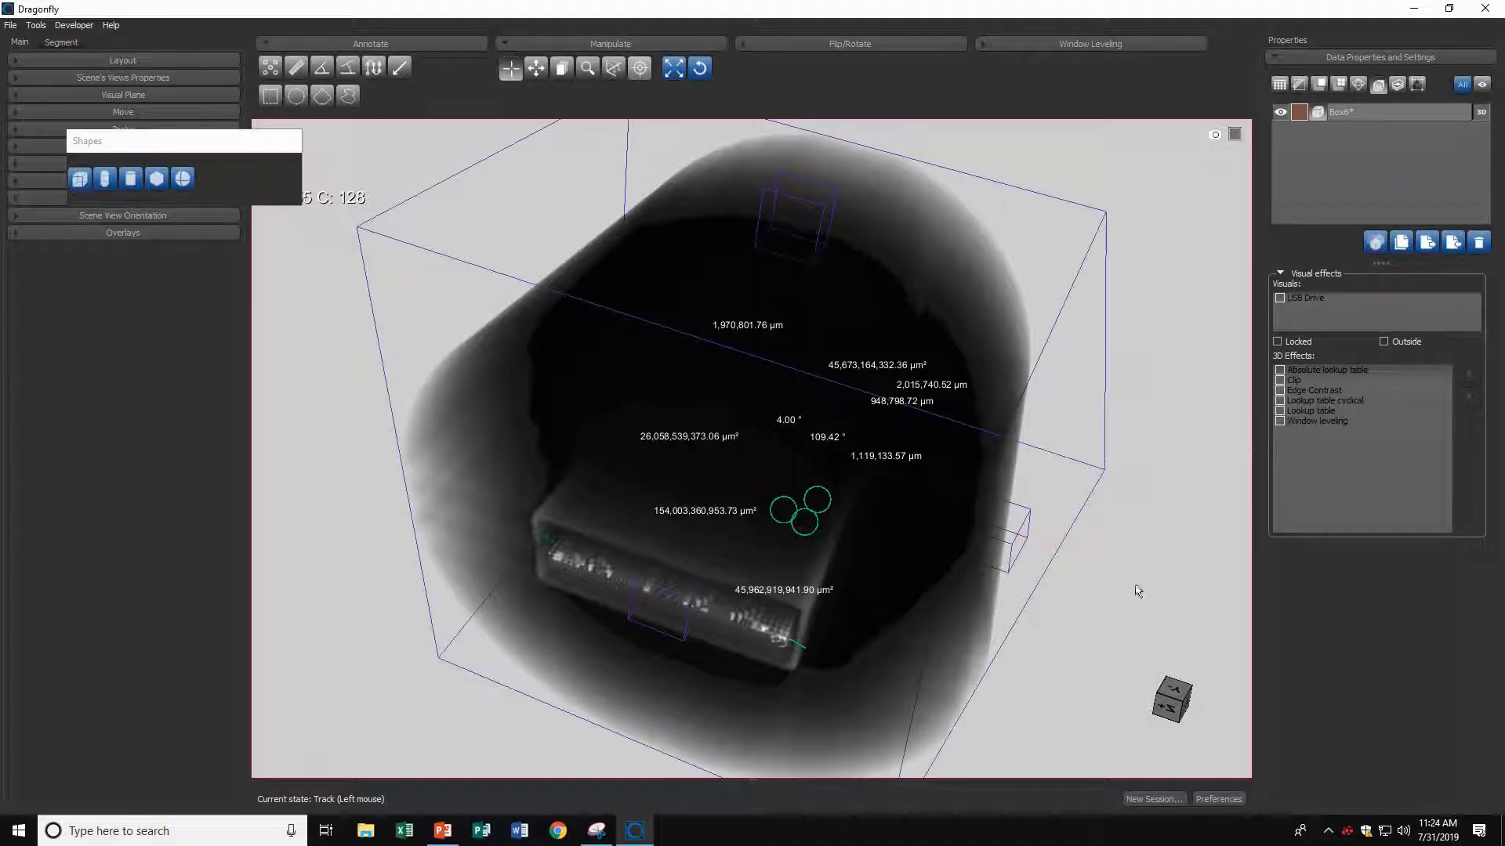
Shrink the box widthwise into a narrow slab crossing the middle of the USB drive
drag(1064, 424, 1082, 555)
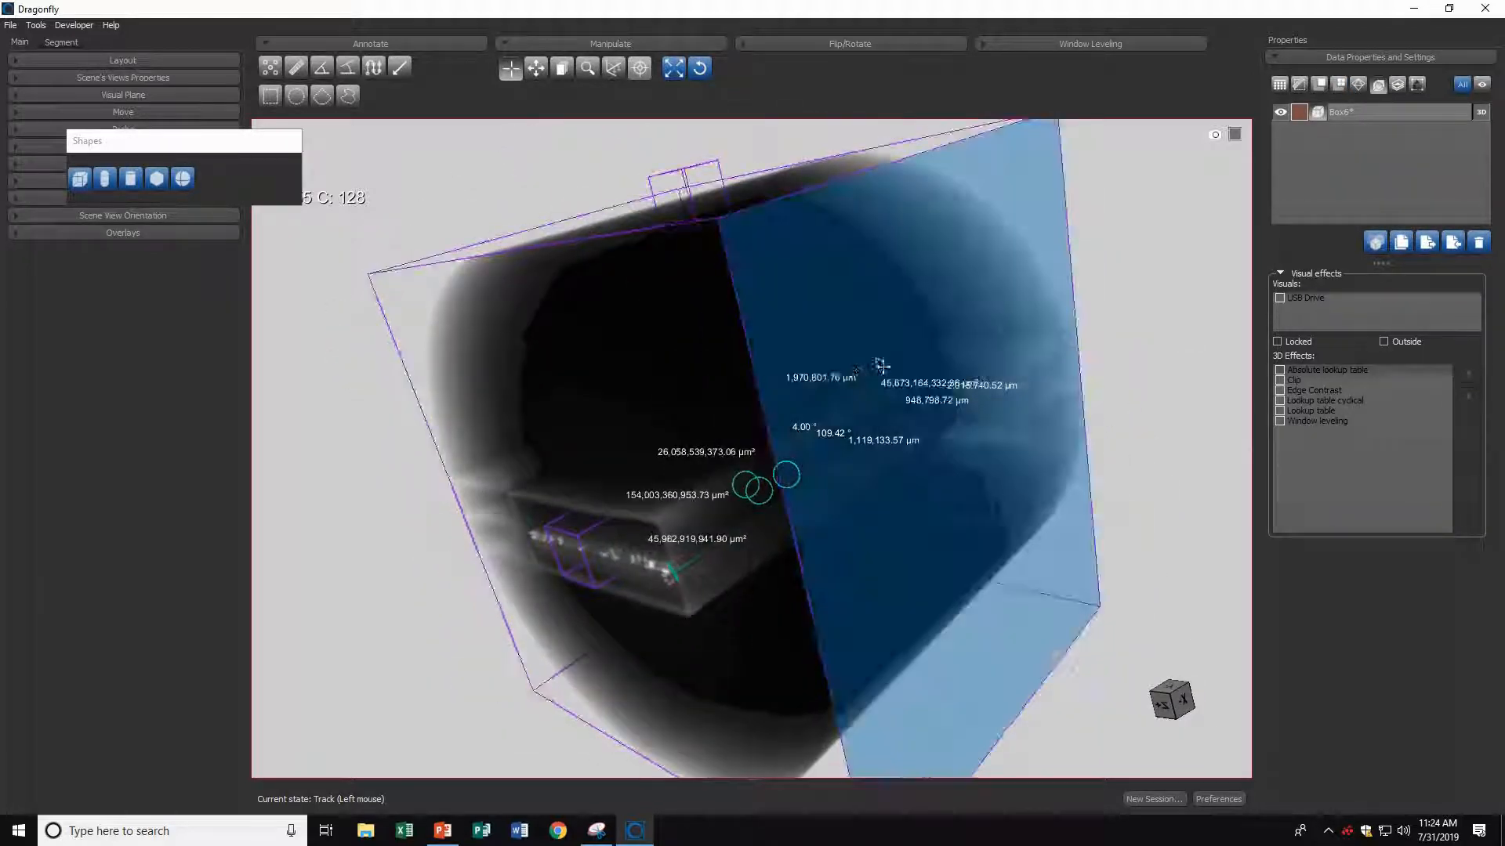
drag(845, 370, 1151, 447)
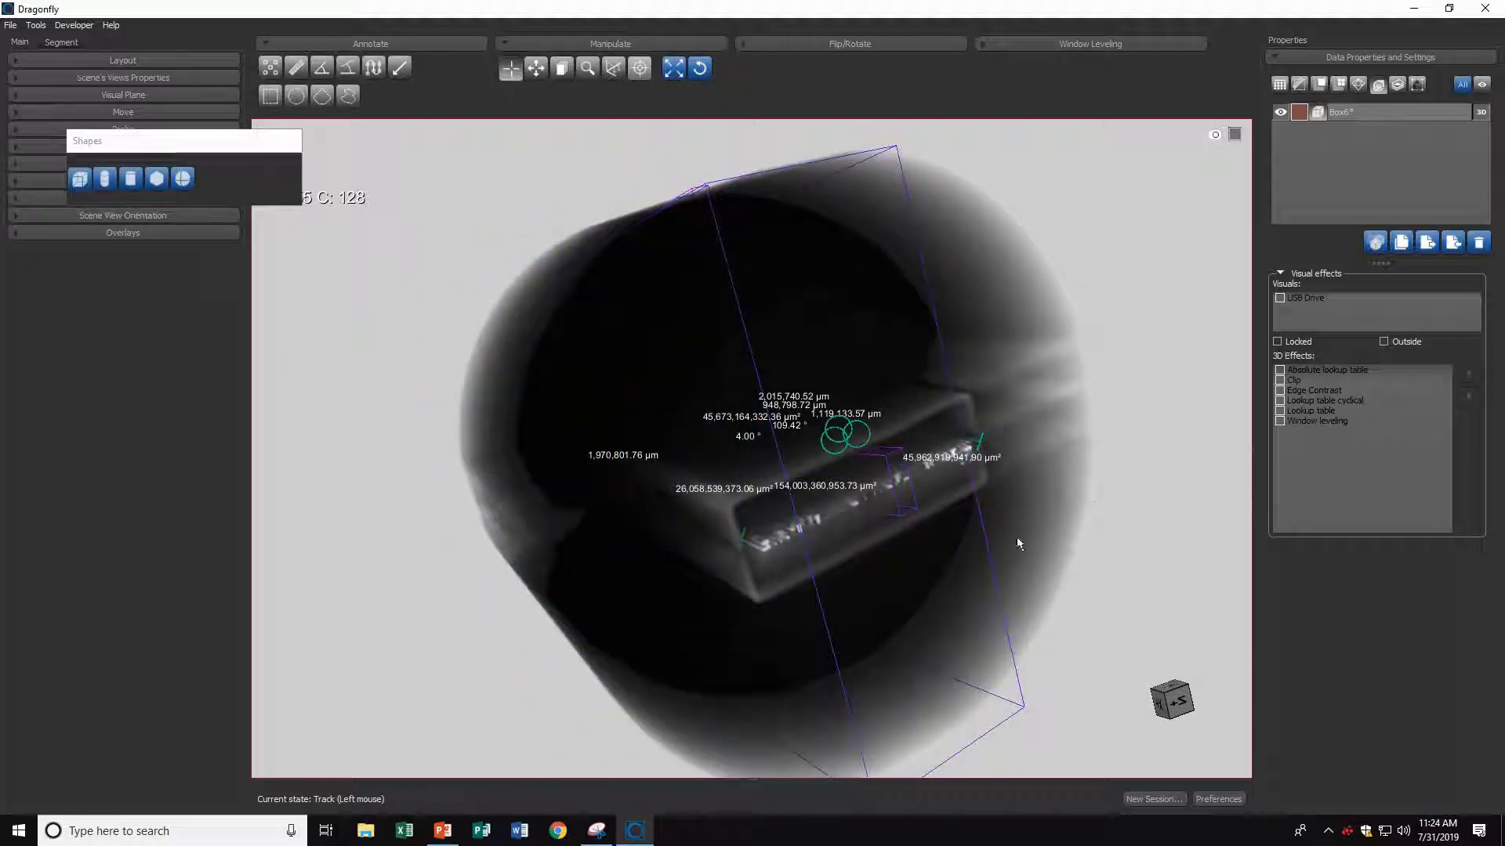
drag(1017, 538, 765, 413)
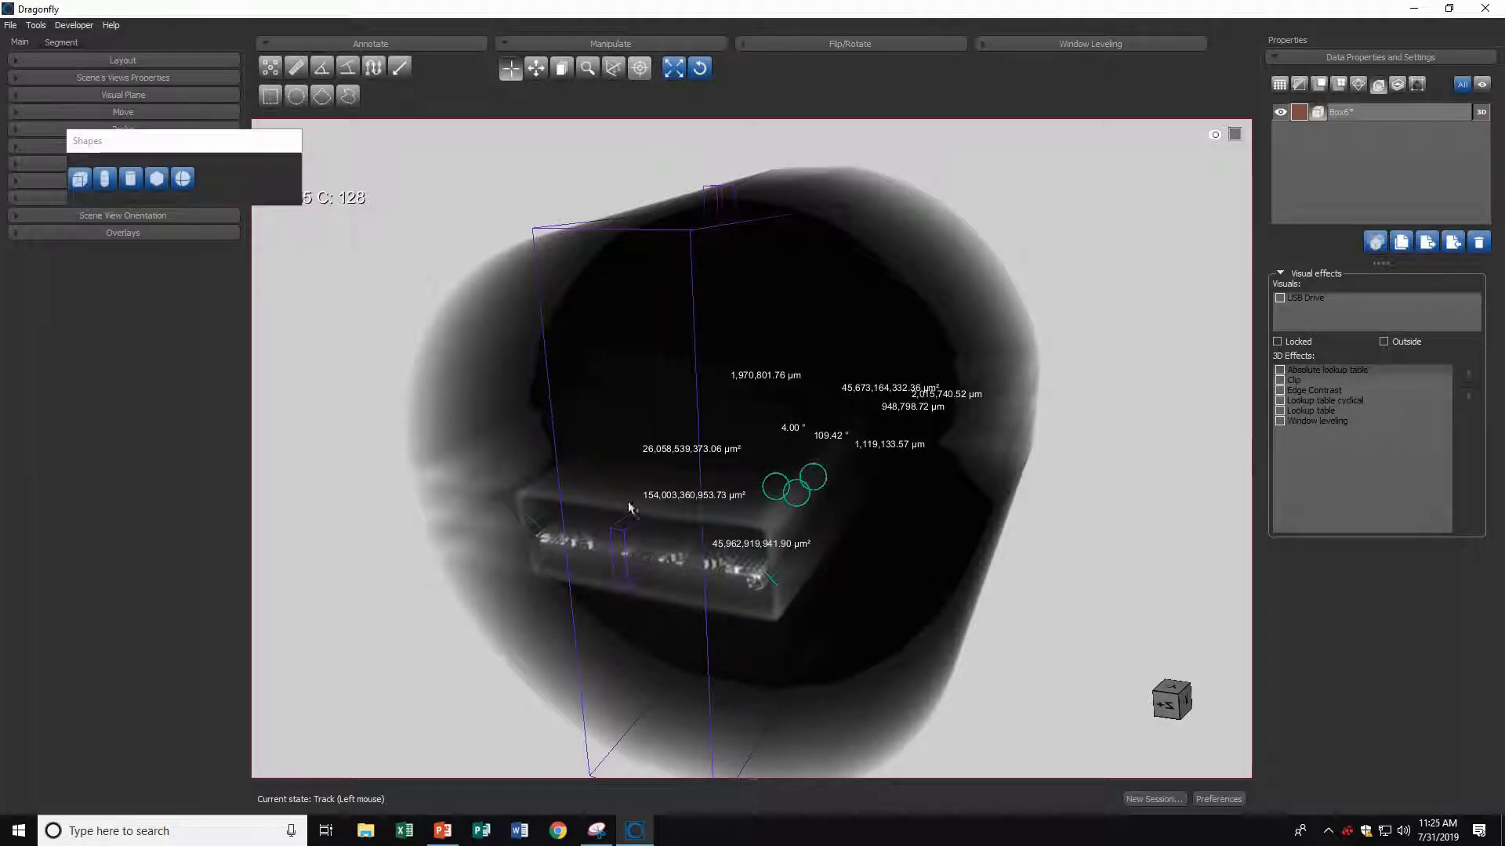
drag(389, 590, 723, 353)
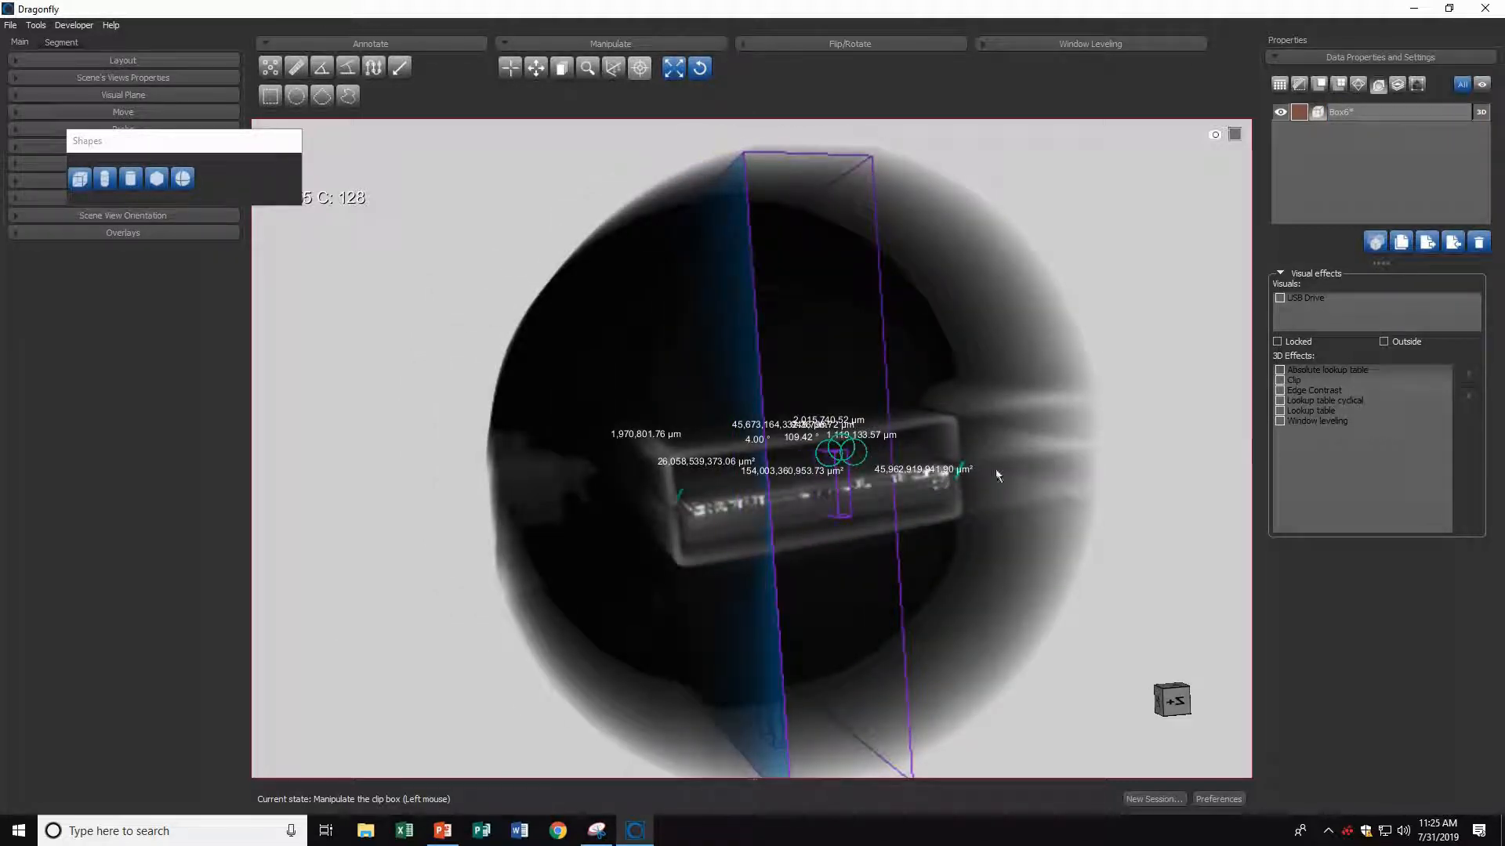
drag(1000, 632, 796, 591)
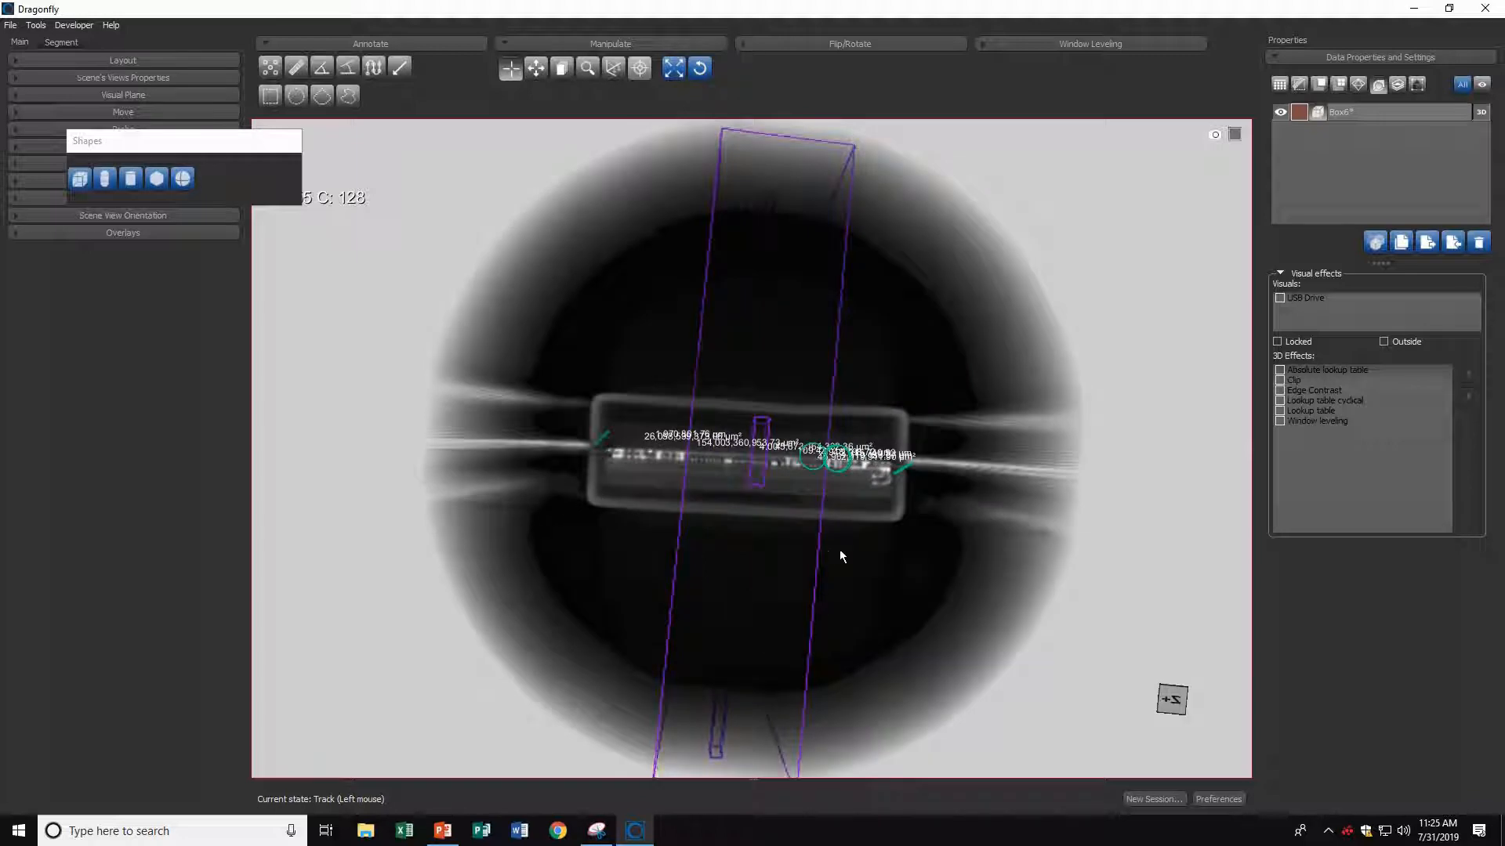
drag(1112, 287, 1058, 308)
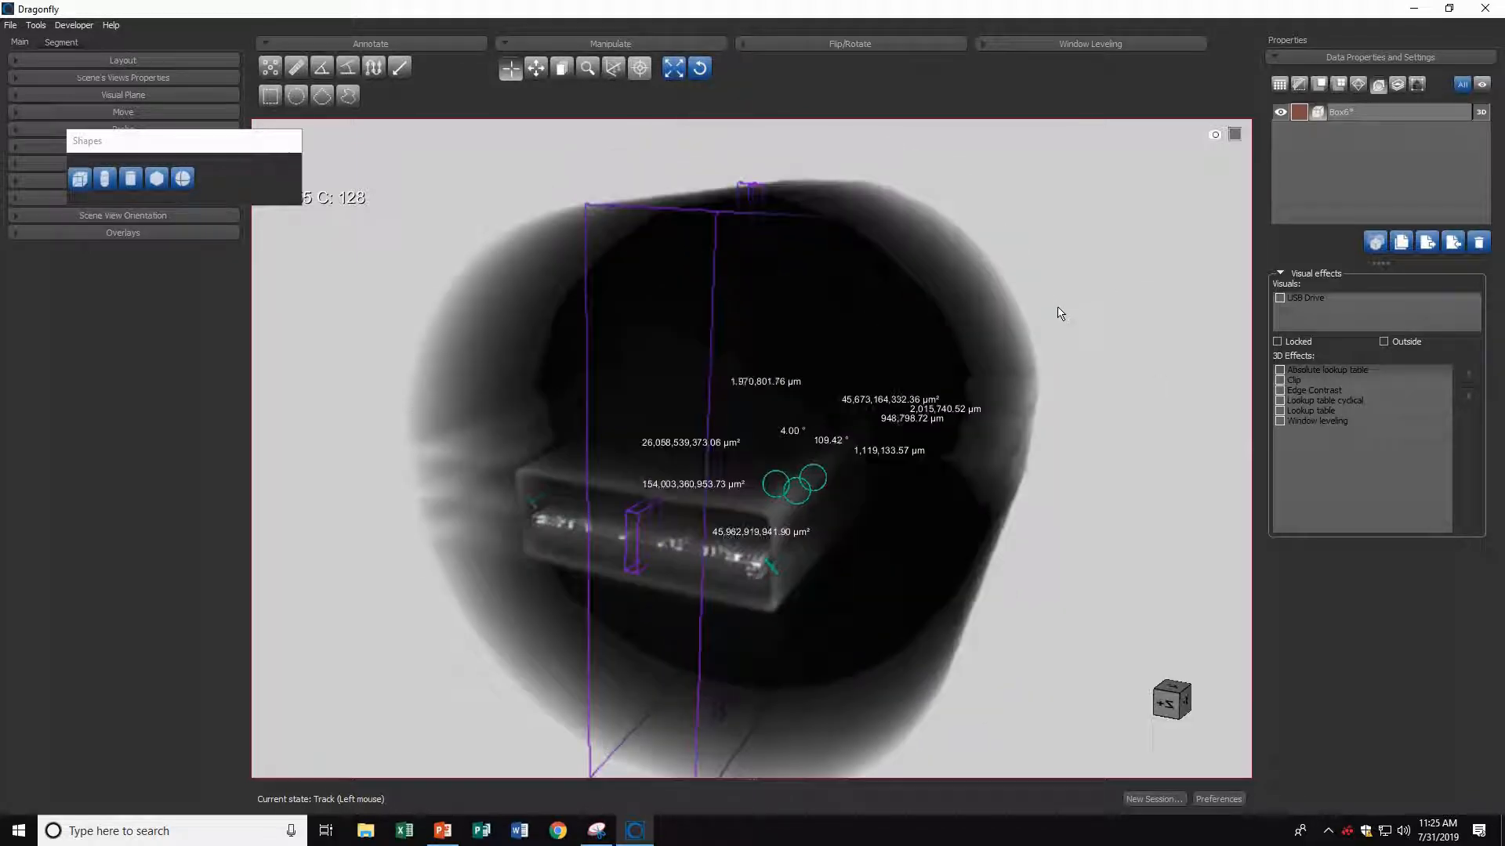
Apply the box's Clip effect to the USB Drive visual and inspect the cut-out from different angles
click(1280, 298)
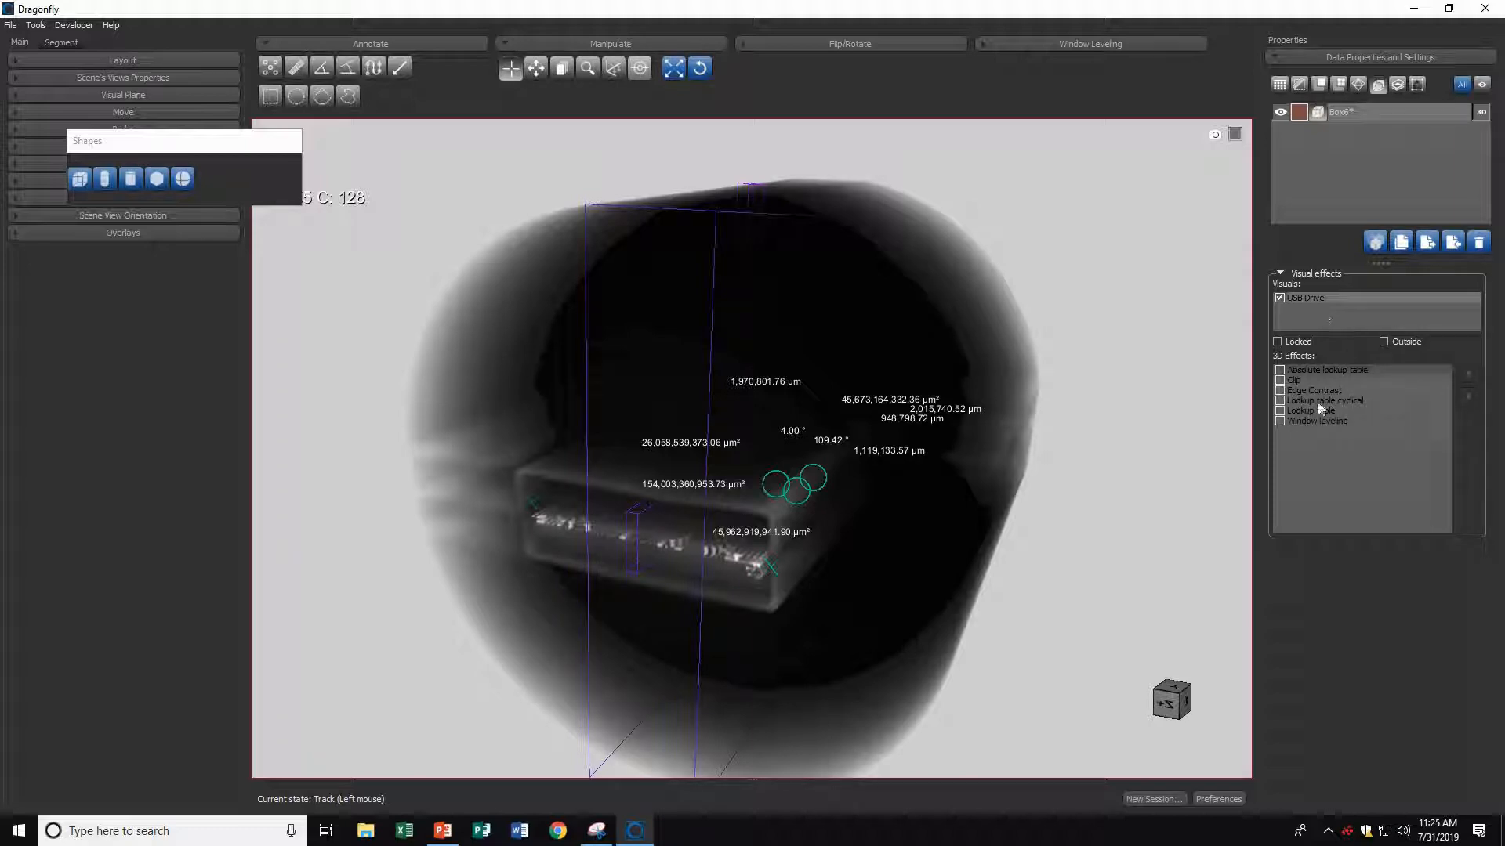
click(1280, 380)
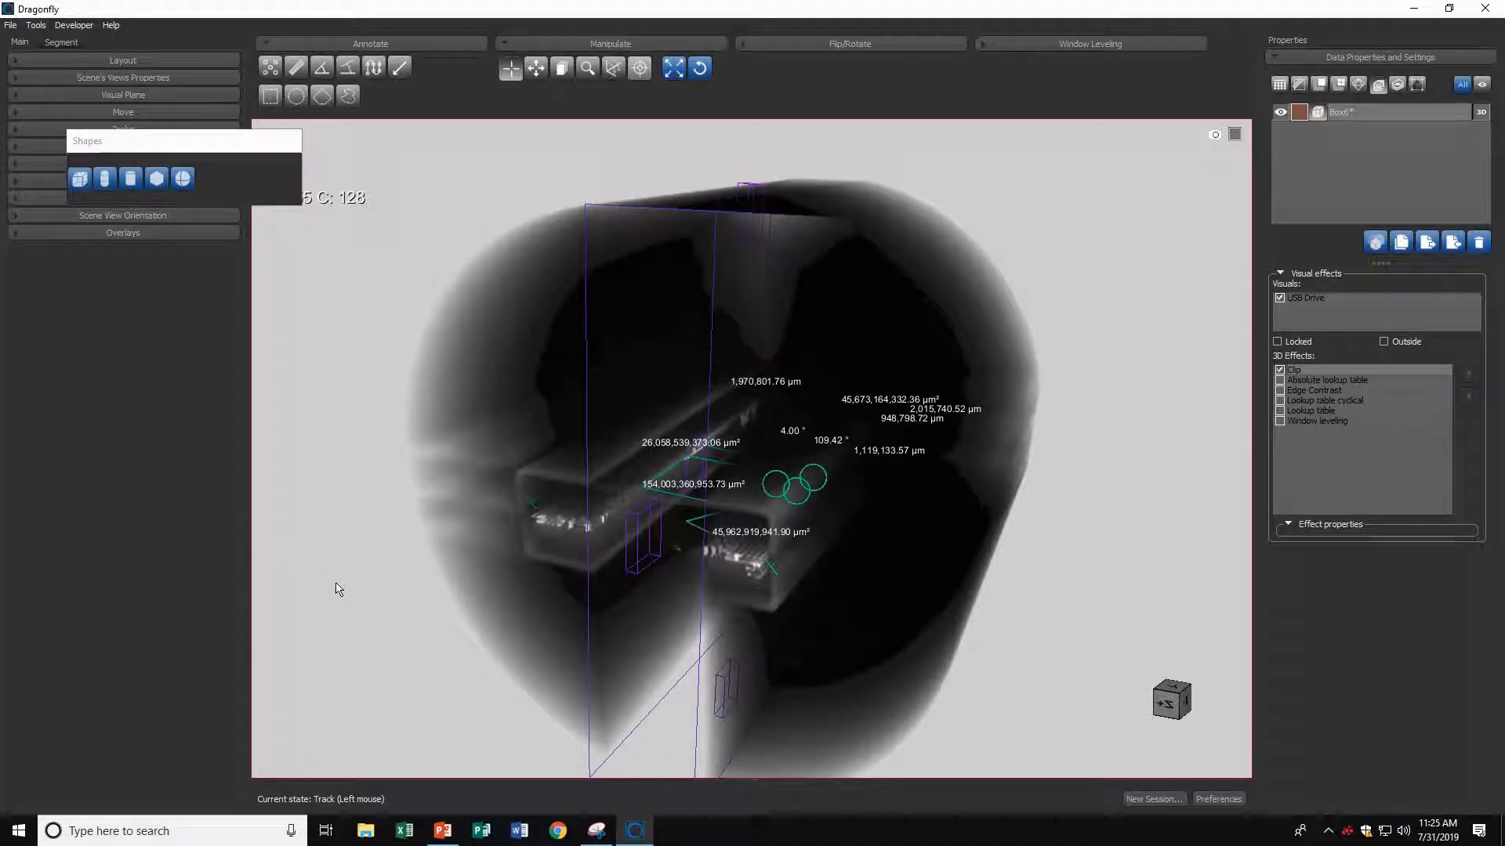
drag(409, 521, 976, 396)
drag(1125, 555, 1168, 432)
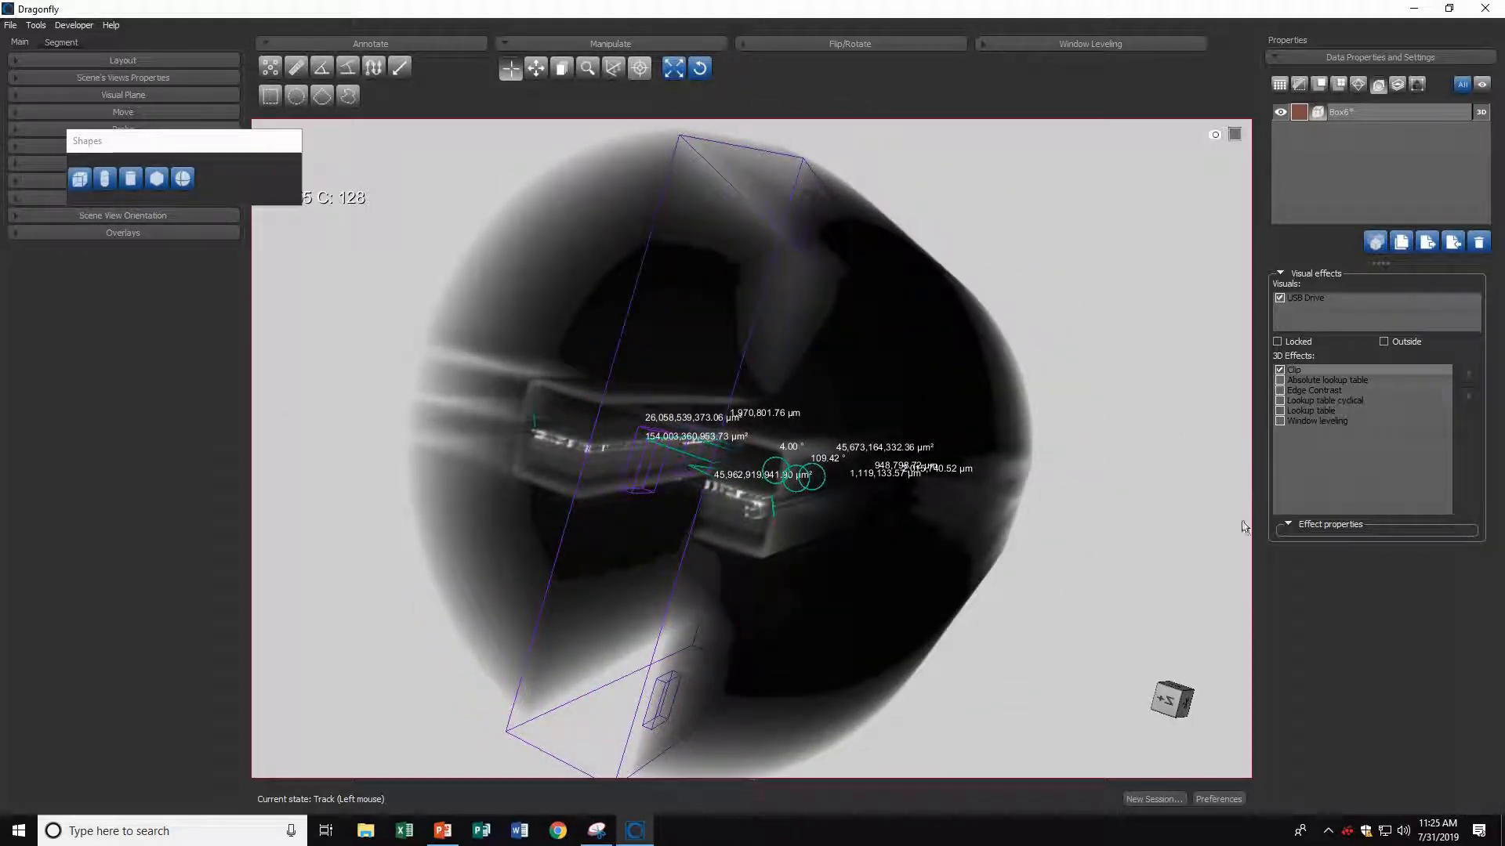